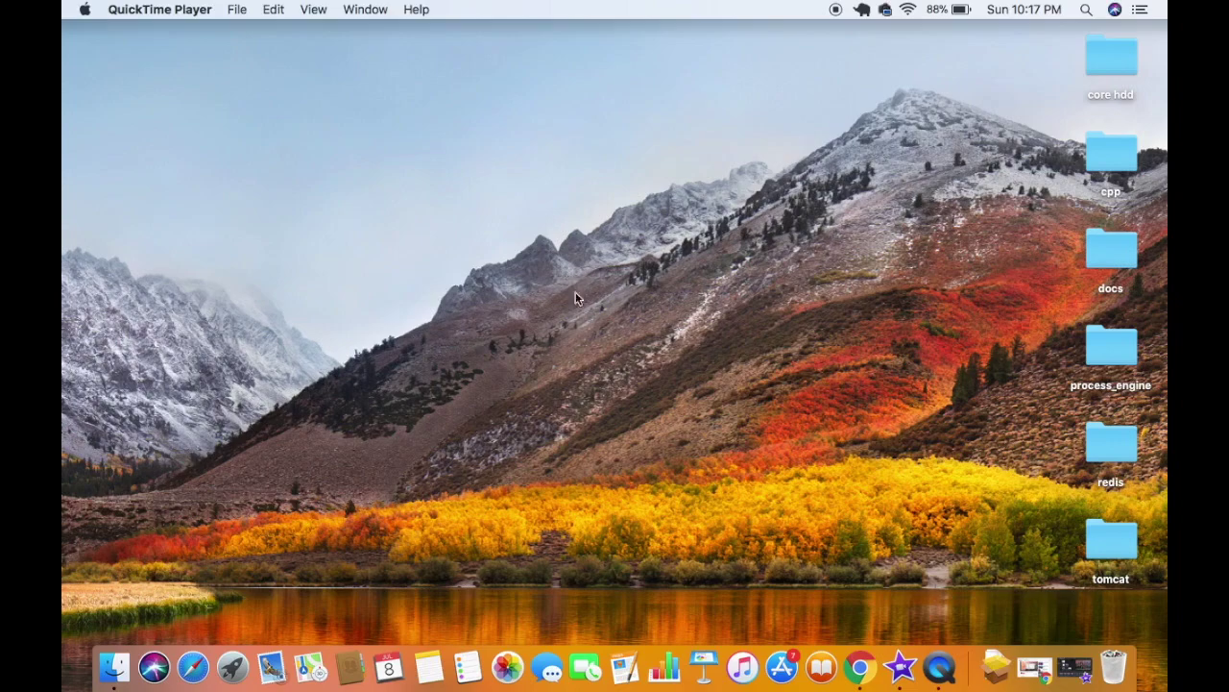
- Launch iMovie from the Dock, showing the My Movie project and its library media
left_click(1068, 669)
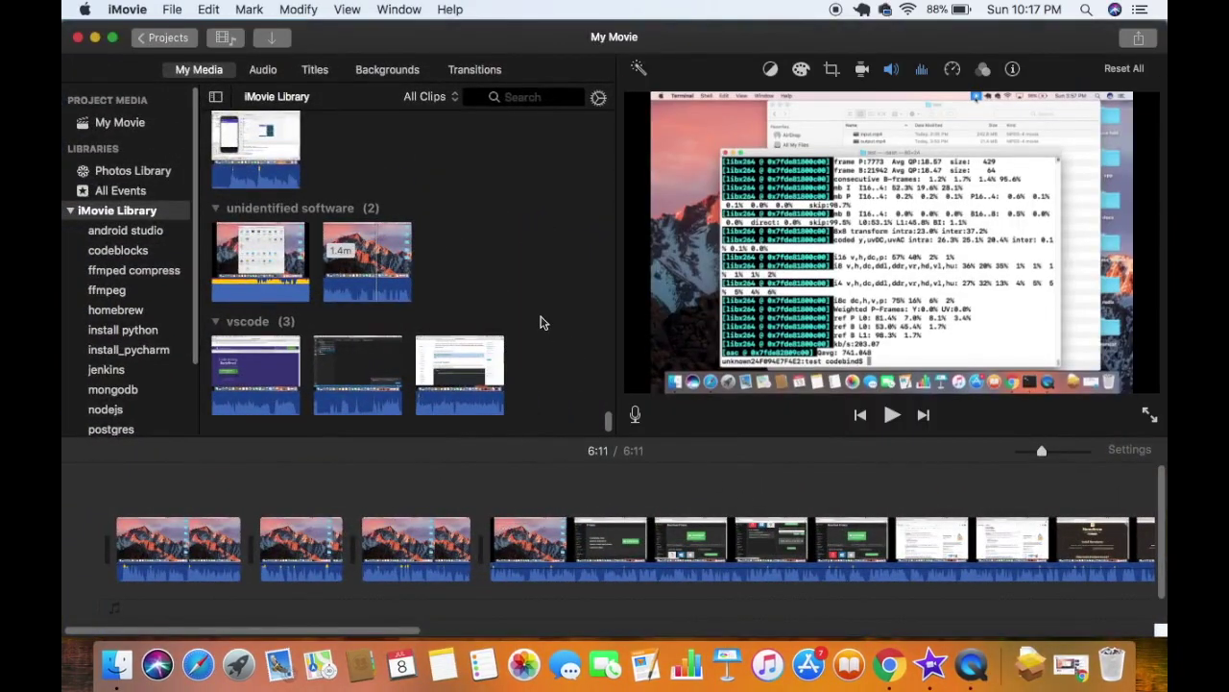
- Reveal iMovie Library in Finder, confirm its 33.53 GB size in Get Info, then close Info
right_click(134, 218)
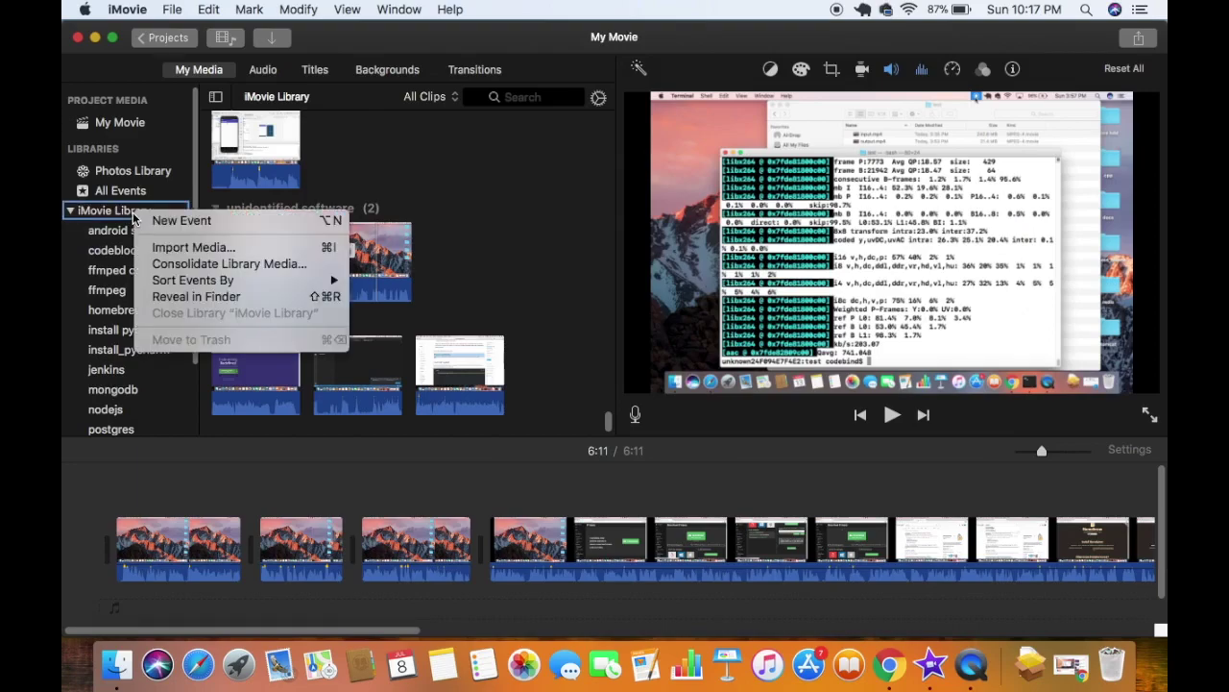
left_click(180, 306)
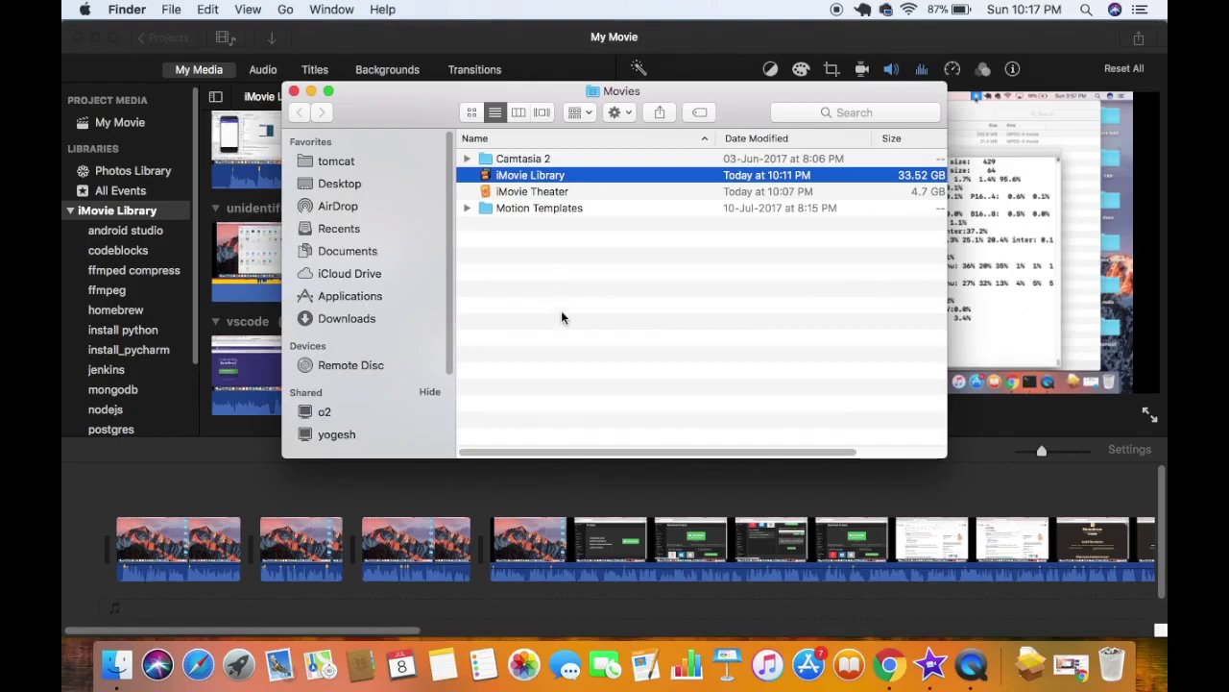
right_click(536, 181)
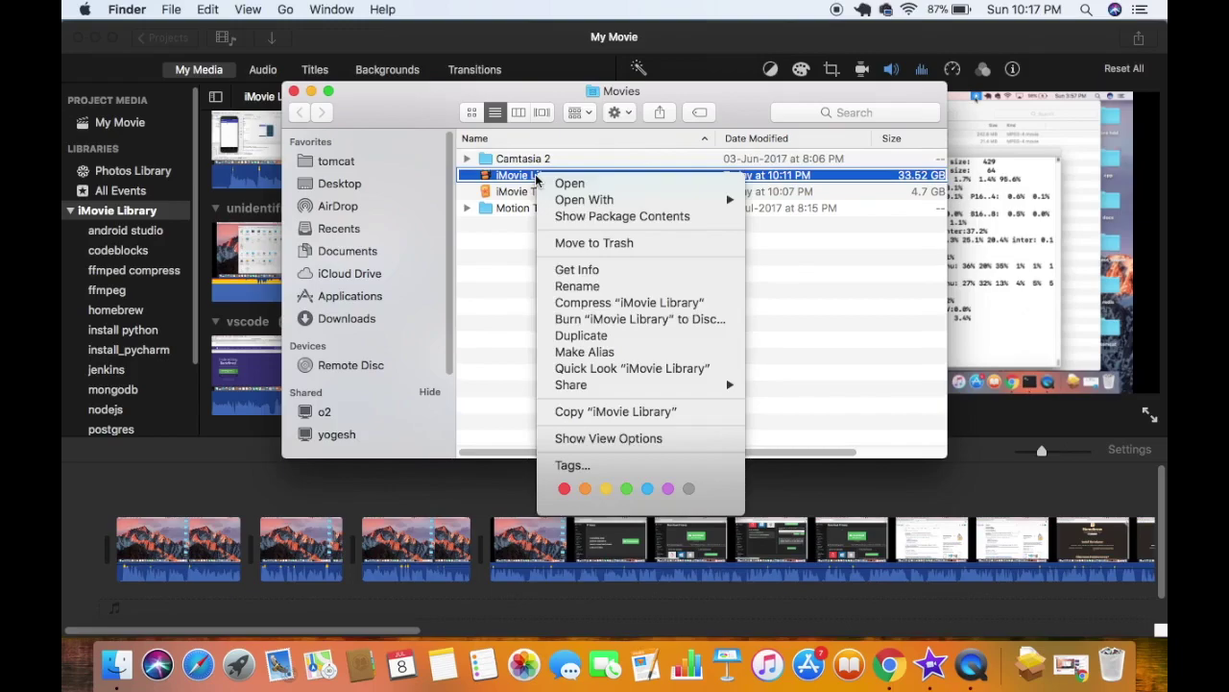
left_click(576, 273)
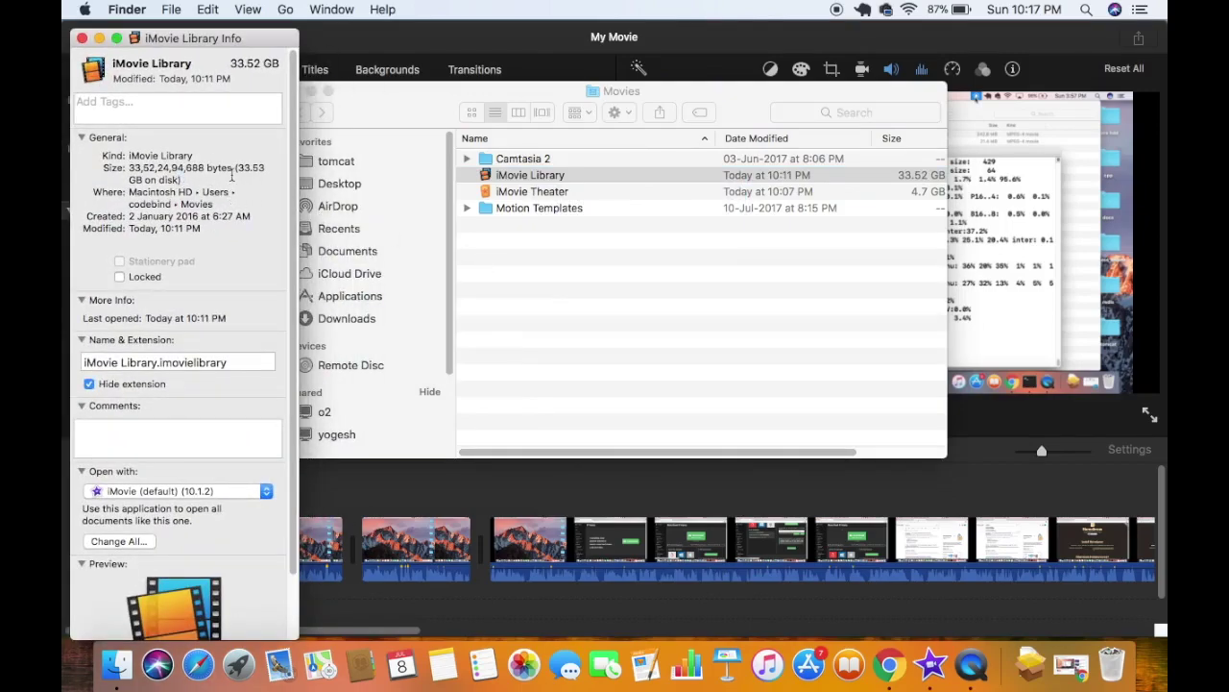
left_click_drag(235, 168, 223, 176)
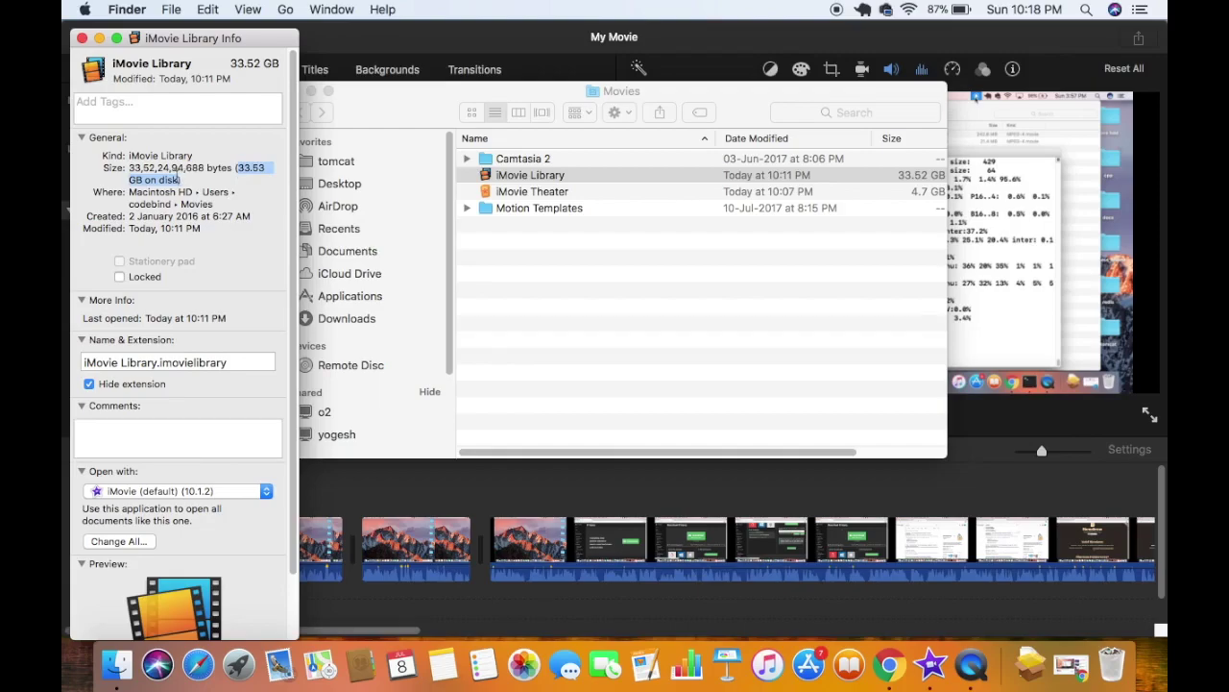
left_click(81, 37)
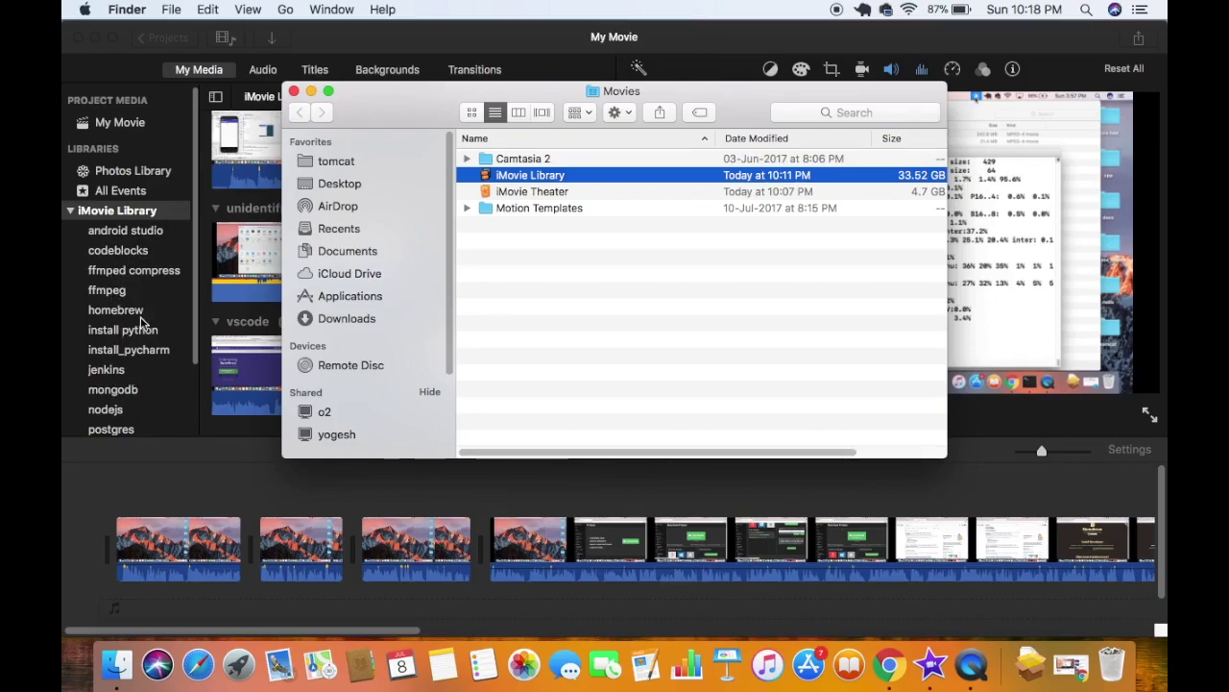
- Back in iMovie, browse the ffmpeg, homebrew, install python and install_pycharm events
left_click(195, 348)
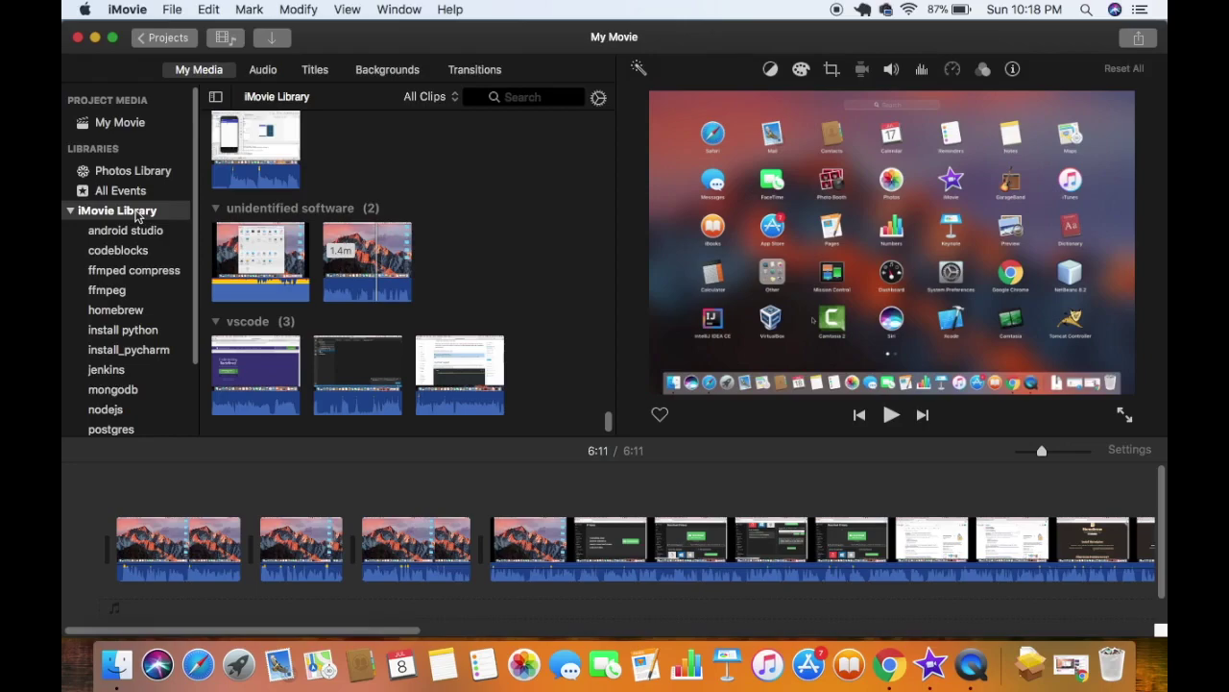
right_click(123, 277)
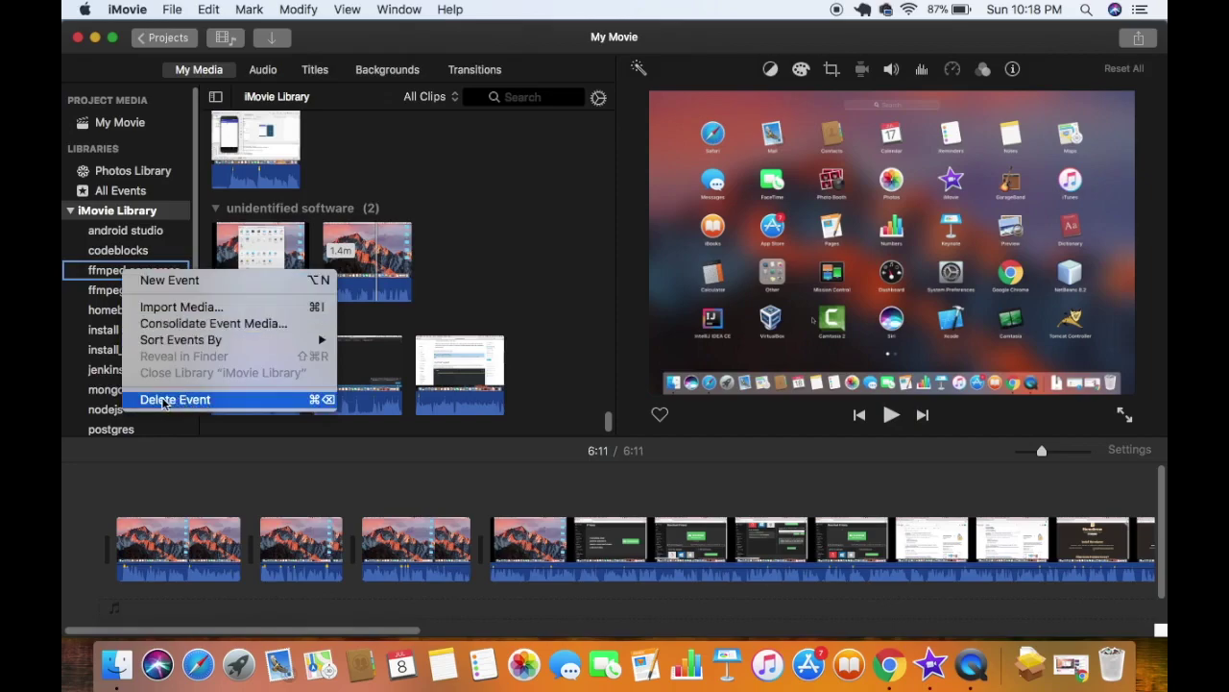
left_click(100, 298)
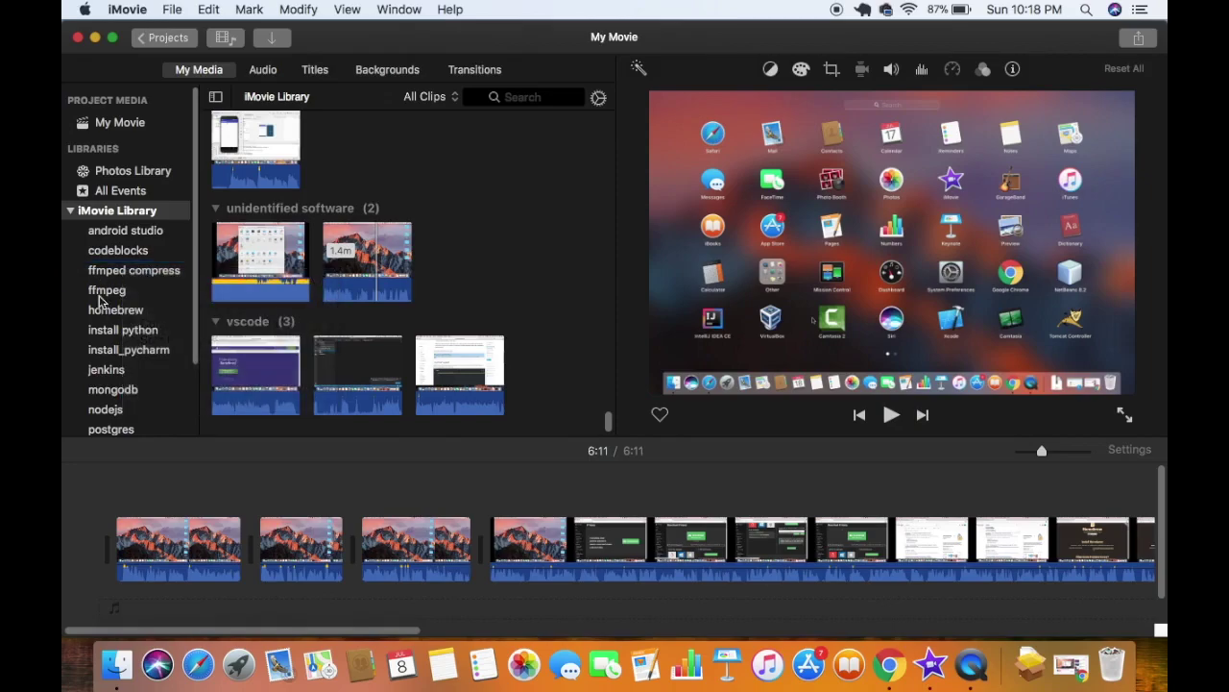
left_click(100, 296)
left_click(108, 309)
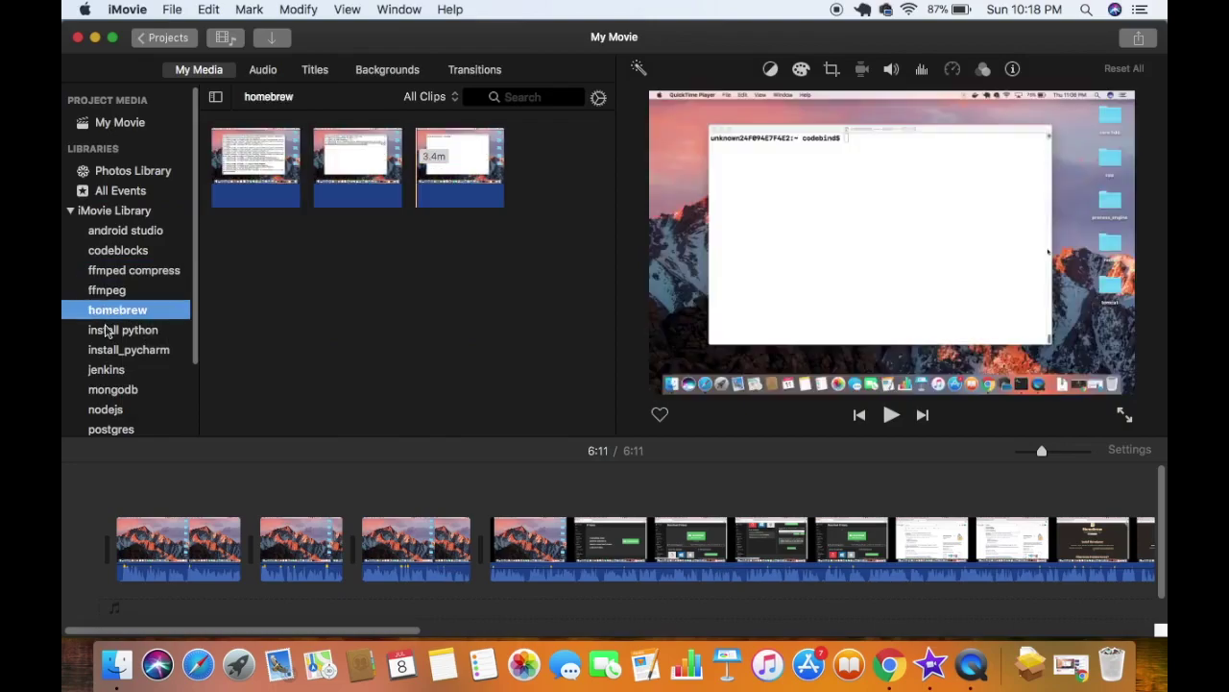
left_click(112, 329)
left_click(115, 349)
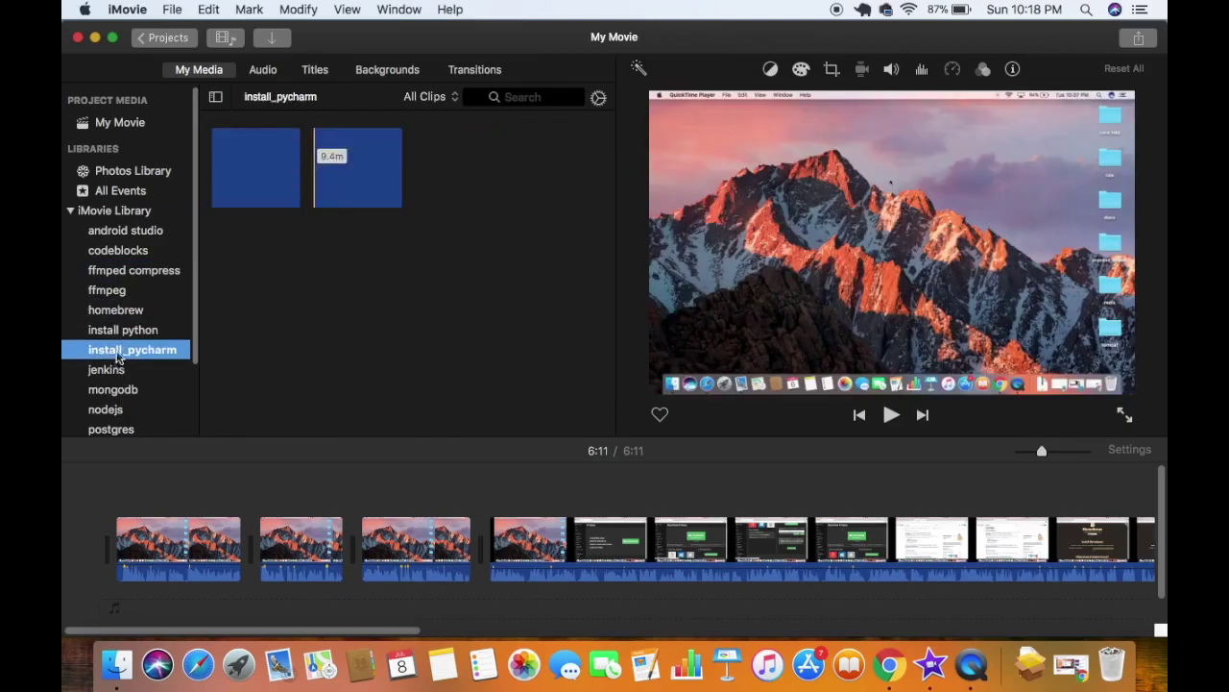
- Show all iMovie Library clips together and select every clip
left_click(109, 215)
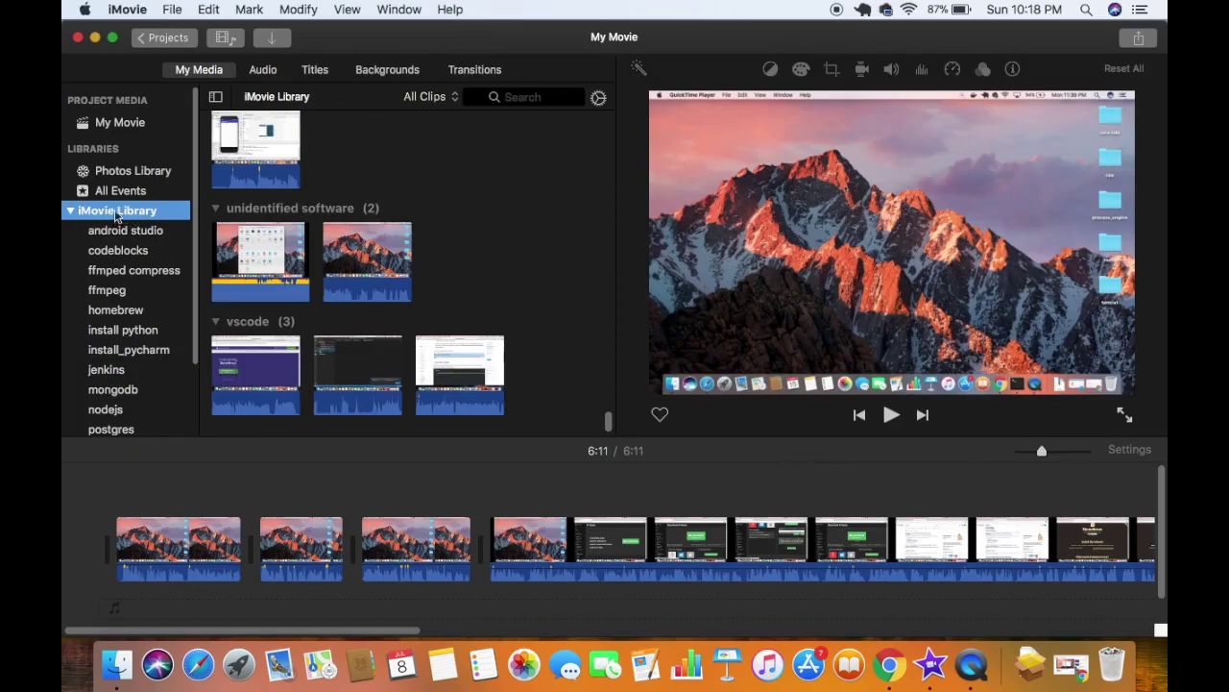
left_click(452, 265)
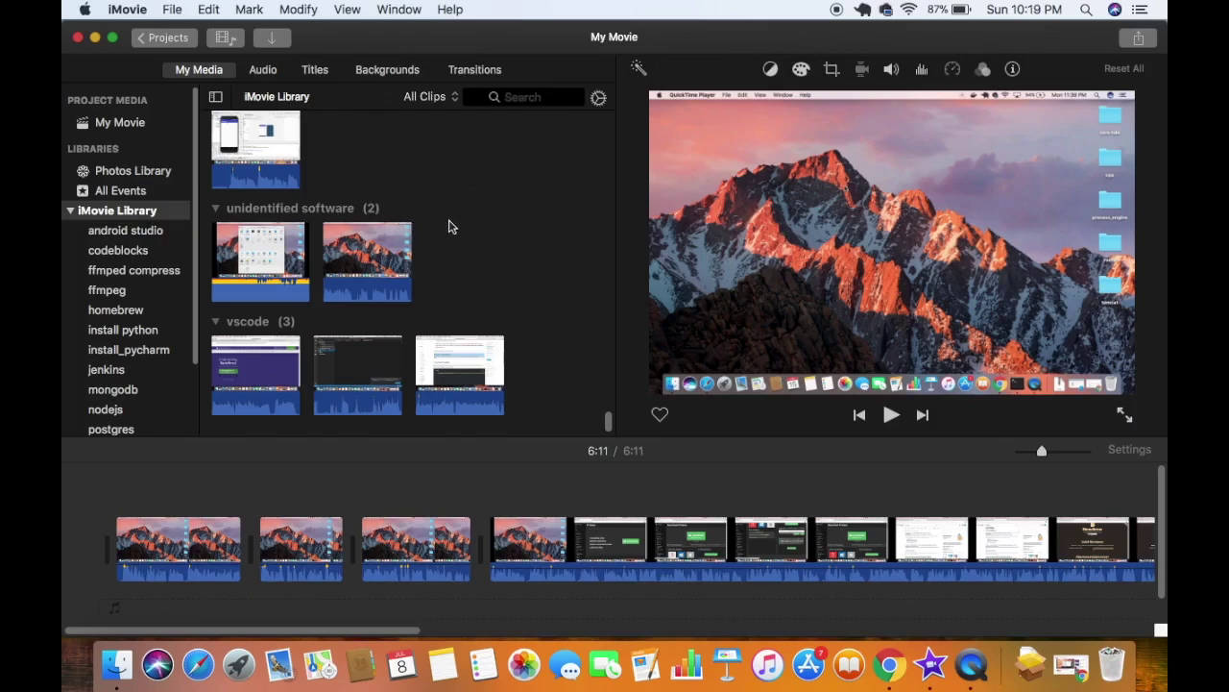
key("super+a")
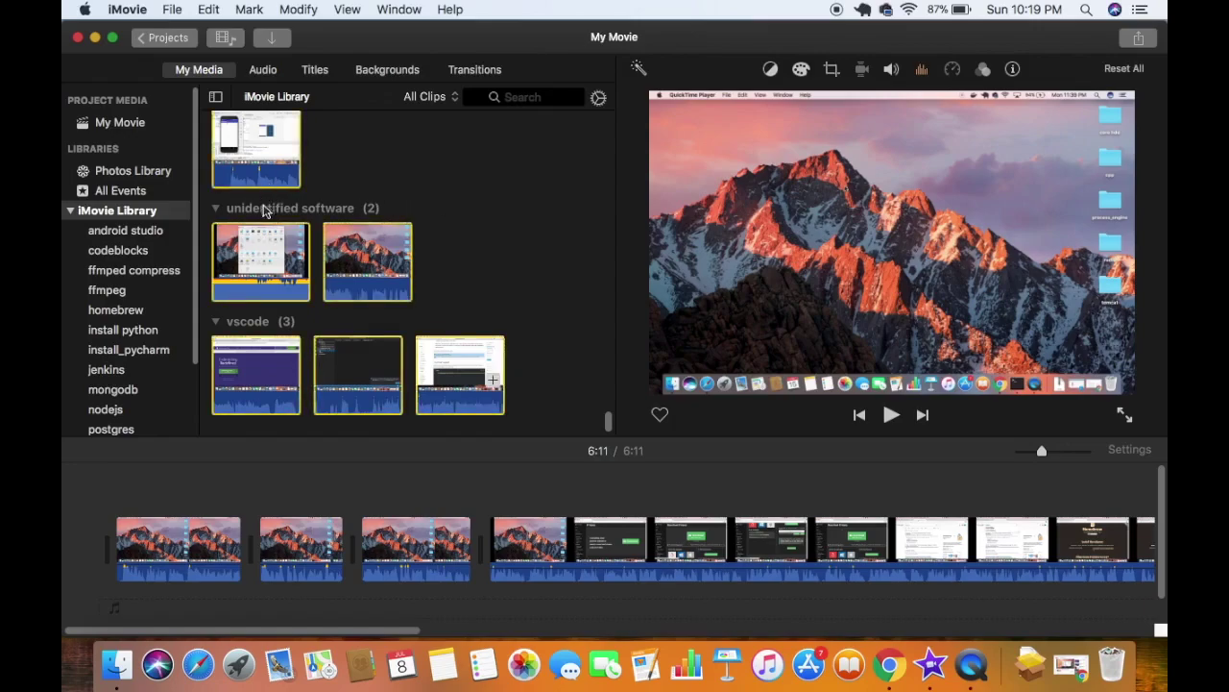
- Reselect all library clips, delete them with confirmation, and check the android studio event is empty
left_click(445, 235)
key("super+a")
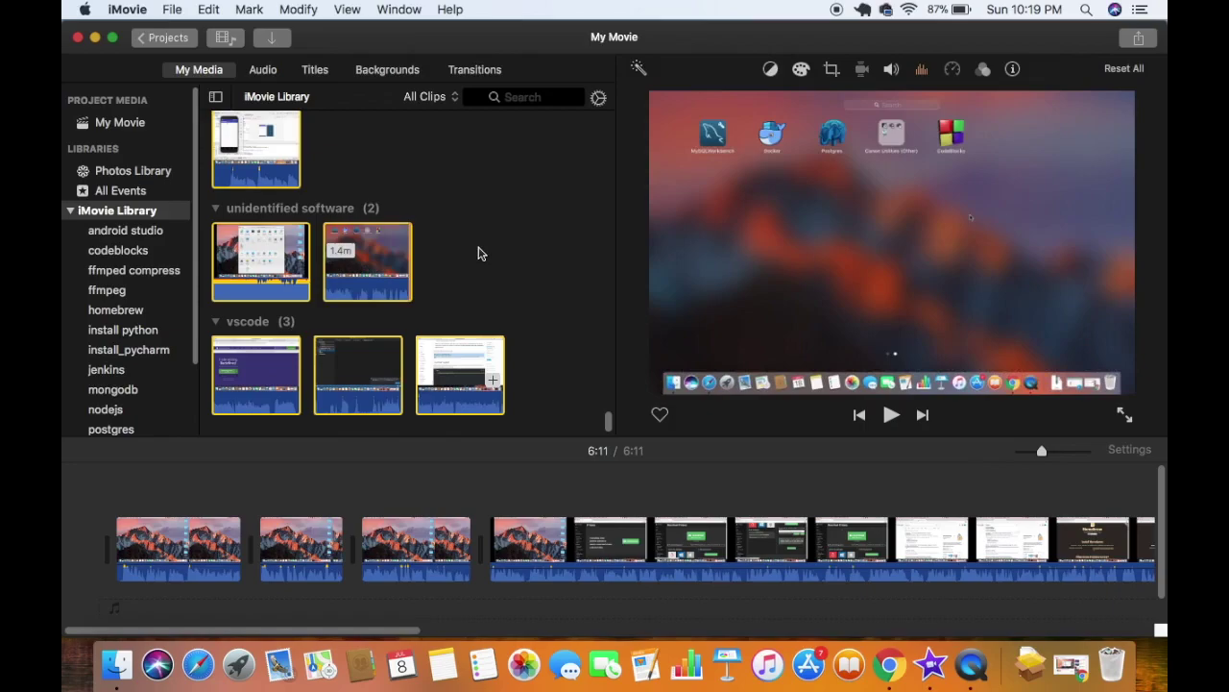
key("super+BackSpace")
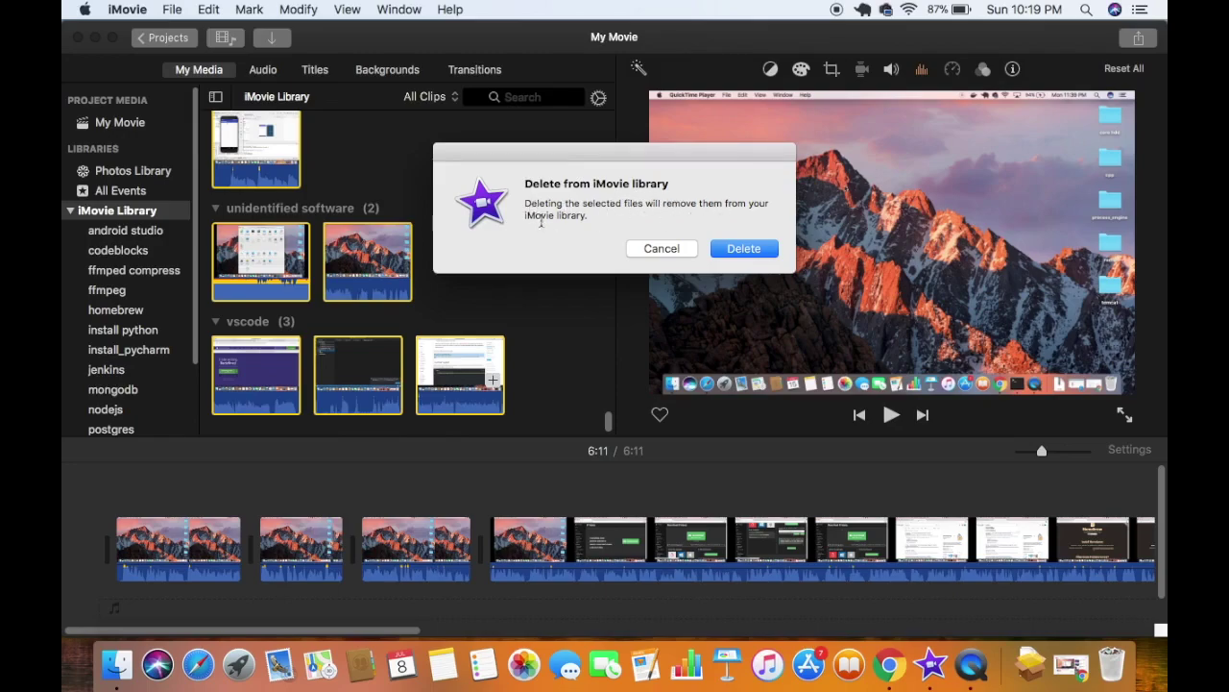
key("Return")
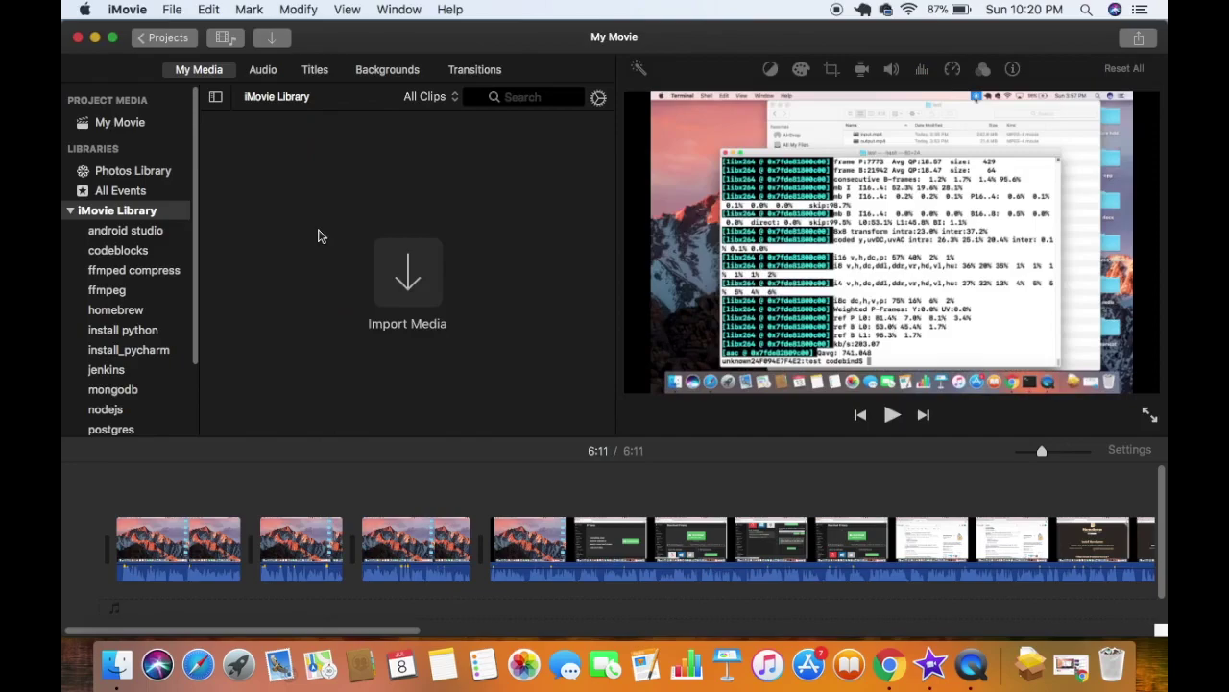
left_click(144, 233)
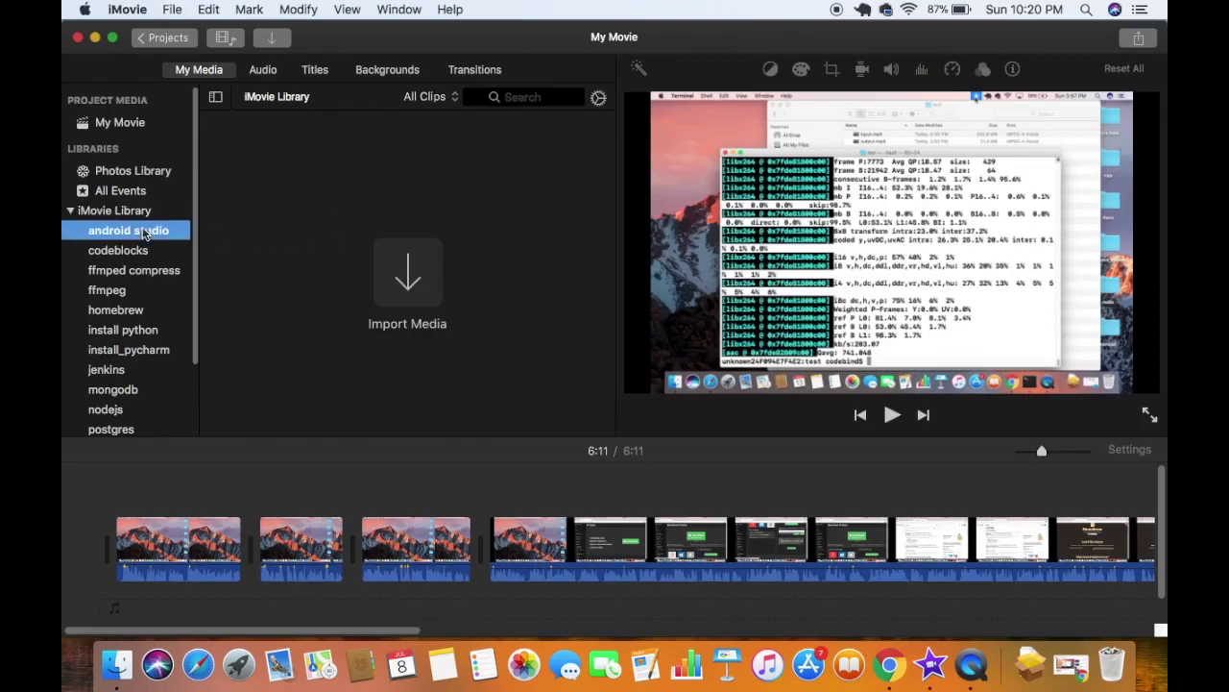
left_click(137, 250)
left_click(135, 271)
left_click(133, 289)
left_click(131, 310)
left_click(131, 352)
left_click(130, 330)
left_click(127, 310)
left_click(125, 291)
left_click(126, 270)
left_click(126, 252)
left_click(125, 234)
left_click(125, 254)
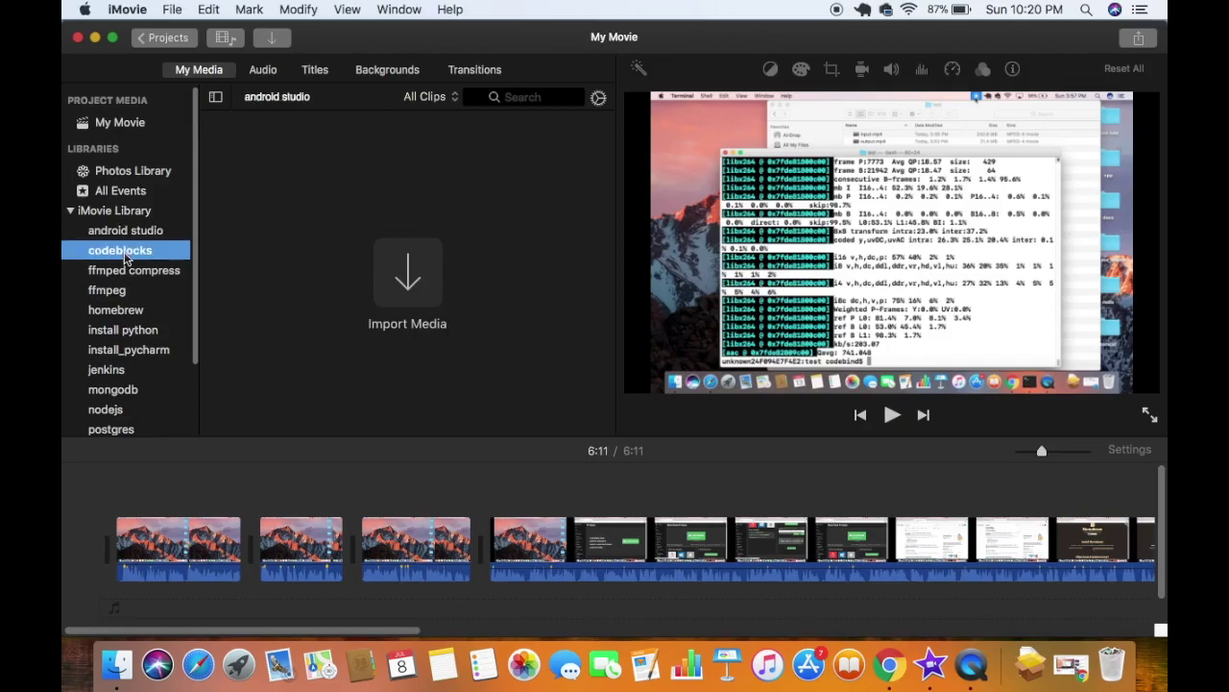
left_click(127, 271)
left_click(298, 283)
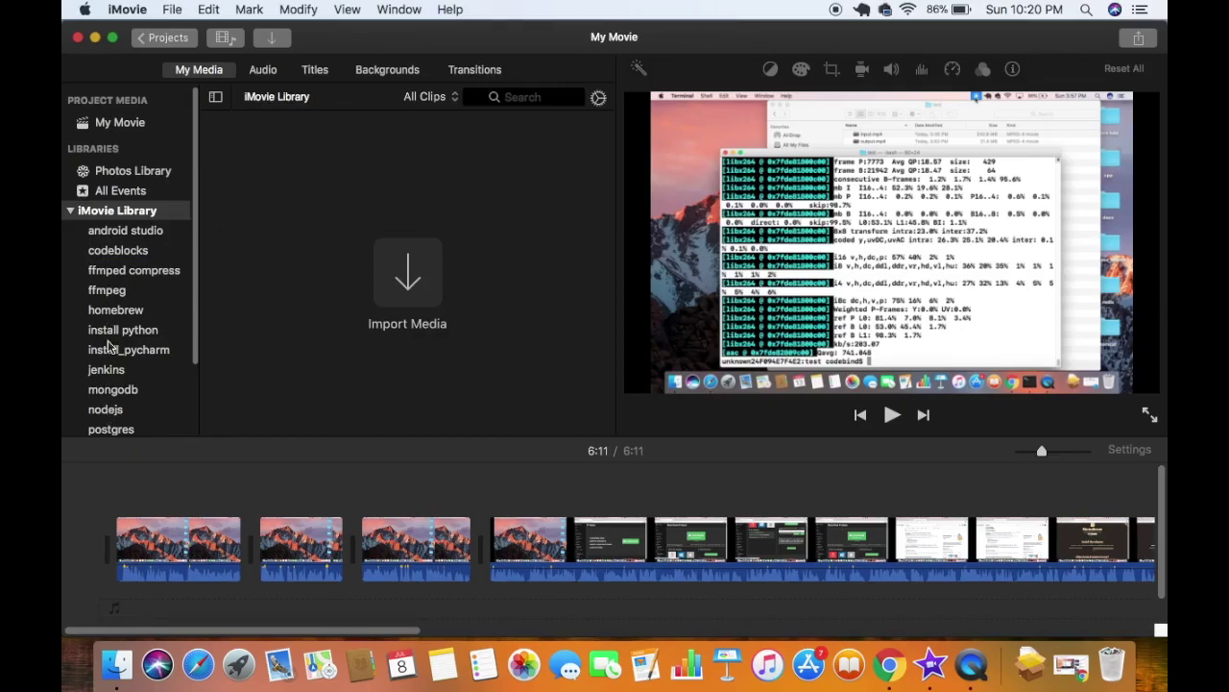
left_click(121, 272)
left_click(119, 289)
left_click(118, 309)
left_click(123, 270)
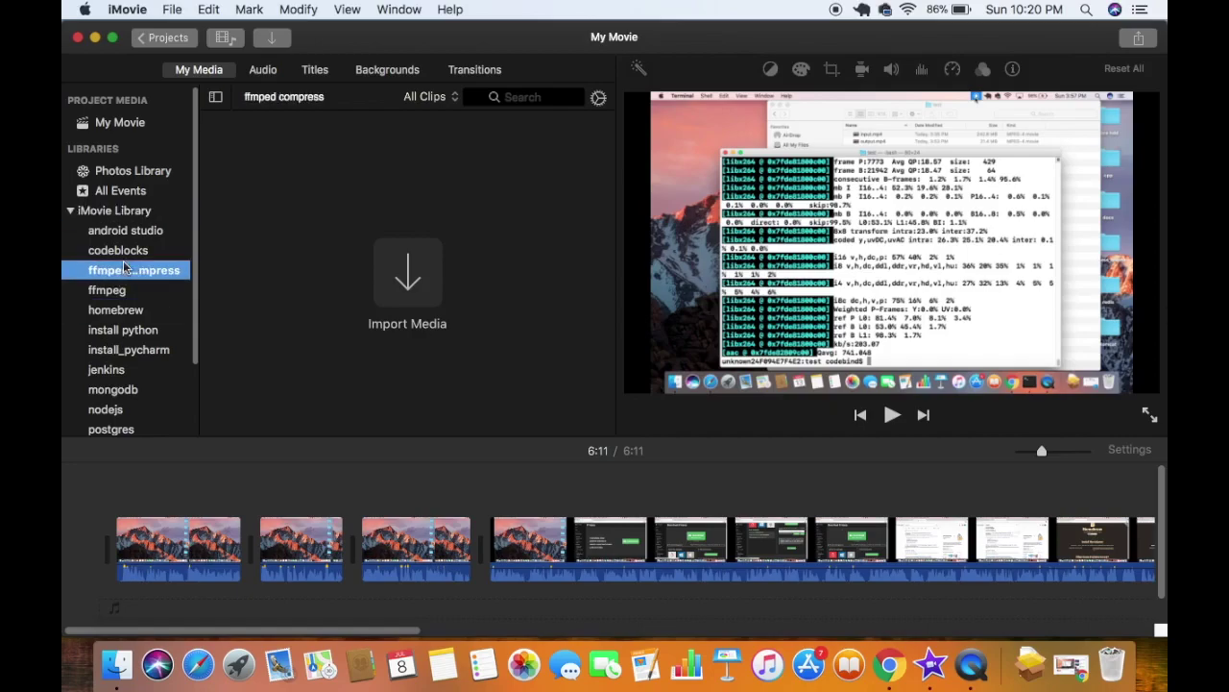
left_click(125, 251)
left_click(128, 233)
left_click(127, 251)
left_click(127, 271)
left_click(125, 290)
left_click(122, 309)
left_click(123, 332)
left_click(126, 270)
left_click(128, 250)
left_click(127, 230)
left_click(123, 211)
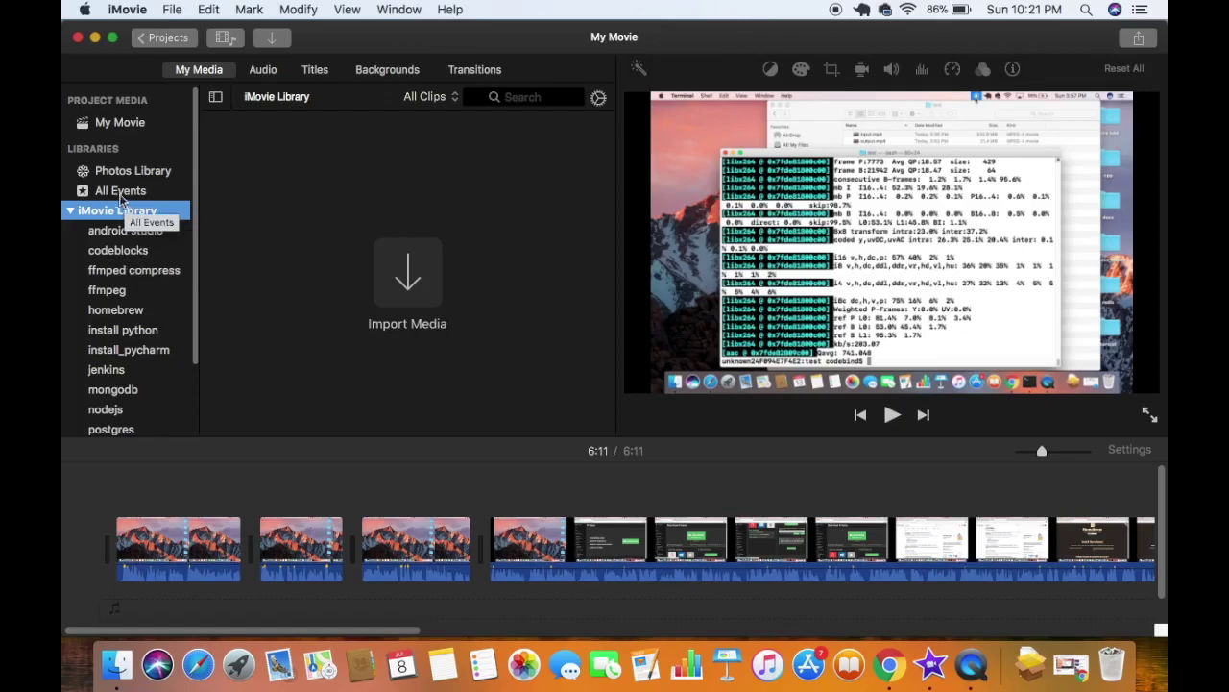
left_click(99, 195)
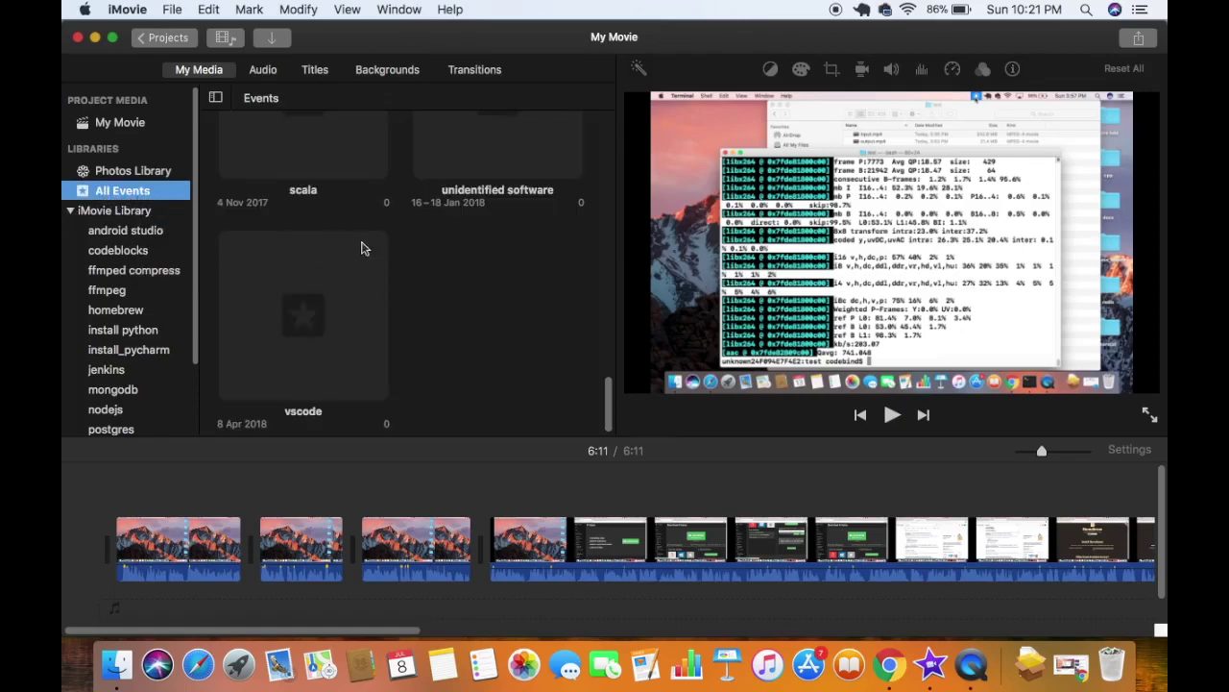
- Select all events in the events browser and delete them
left_click(474, 269)
mouse_move(608, 401)
left_mouse_down()
mouse_move(607, 228)
mouse_move(599, 407)
left_mouse_up()
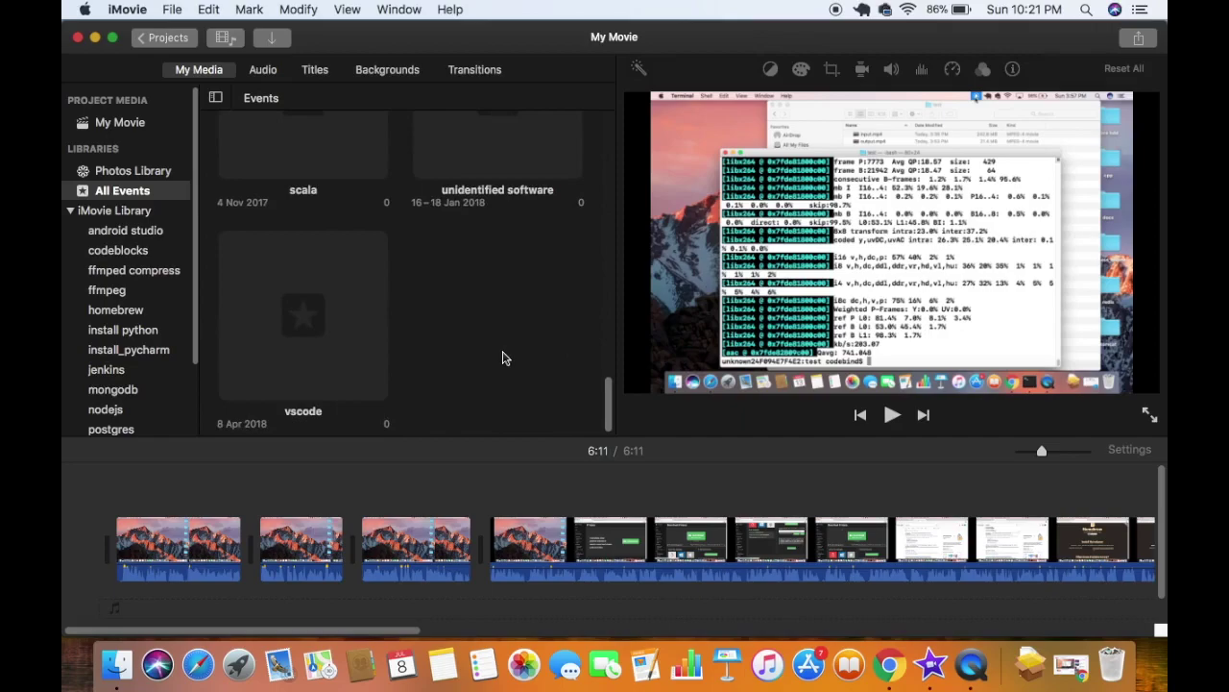
key("super+a")
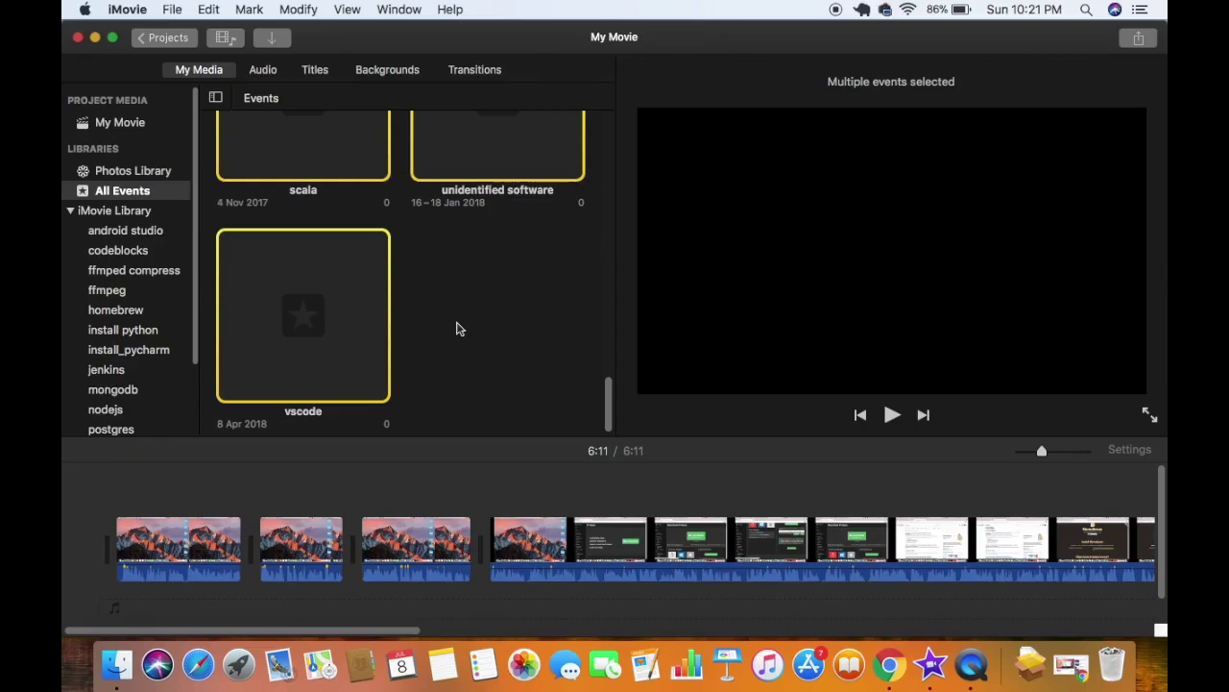
key("super+BackSpace")
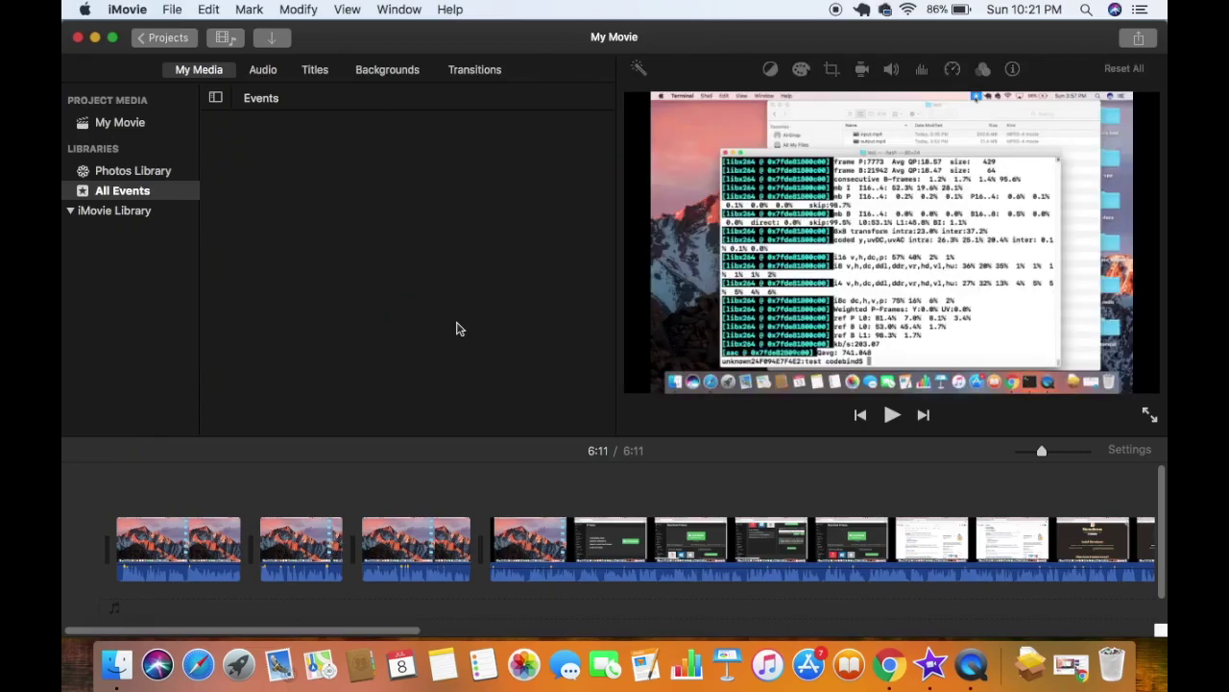
- View the now-empty iMovie Library and select the long clip in the timeline
left_click(121, 266)
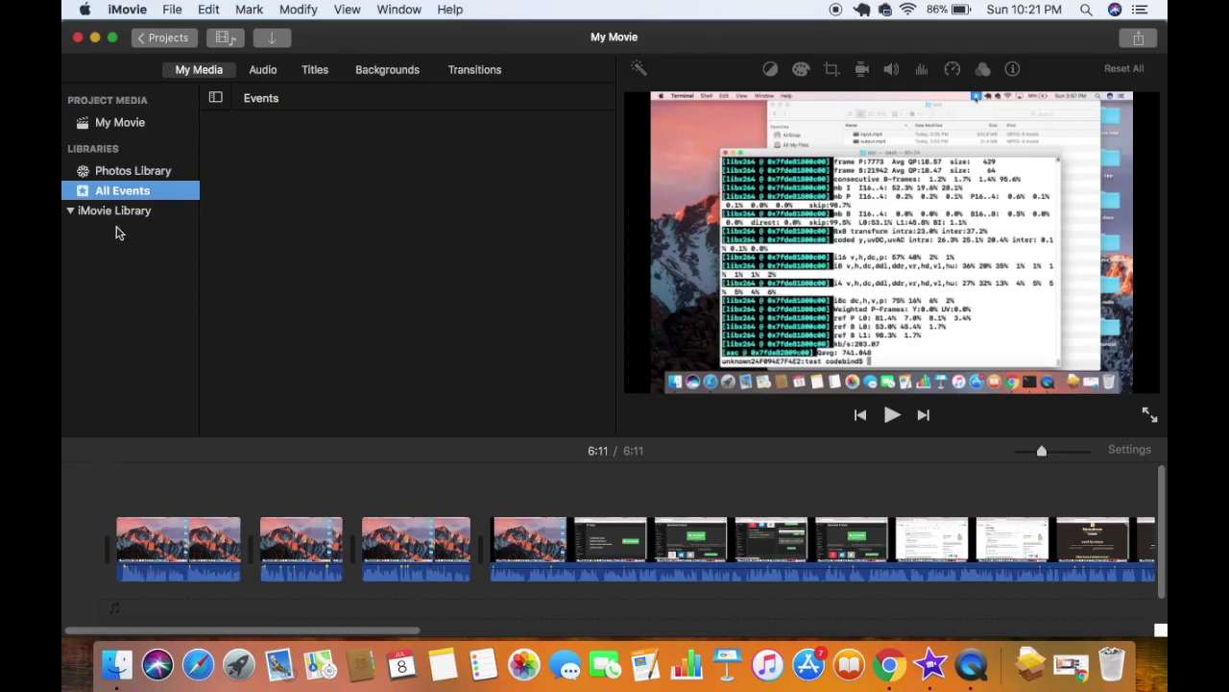
left_click(303, 259)
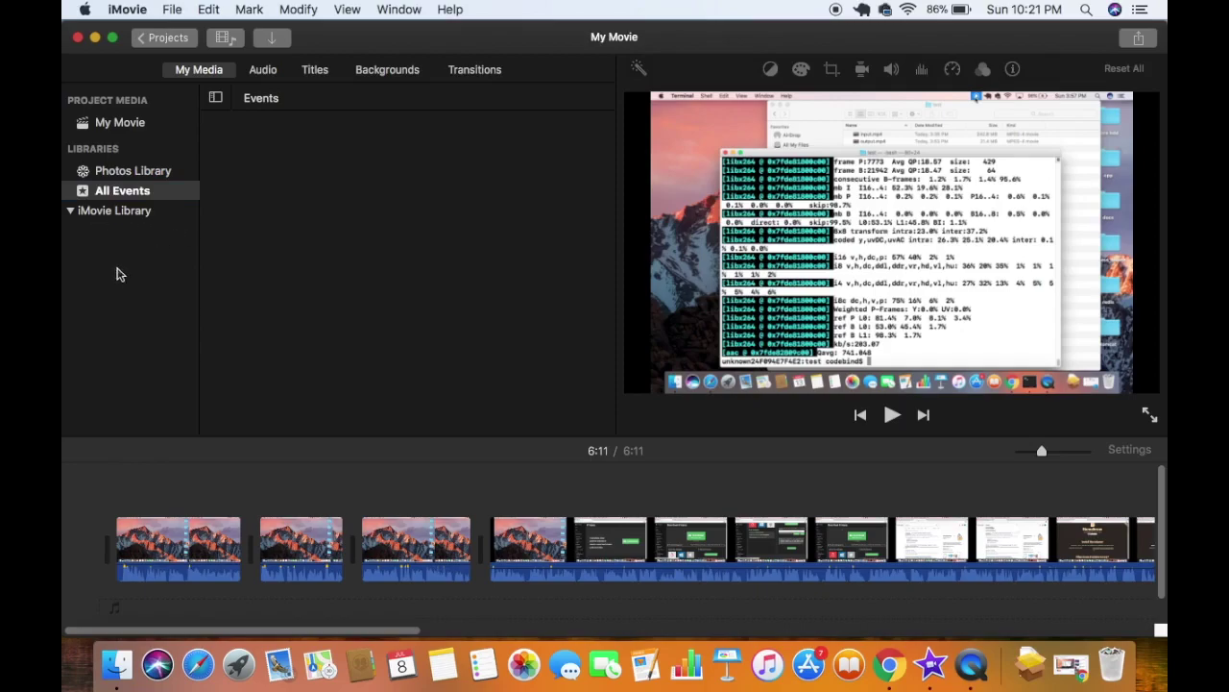
left_click(122, 212)
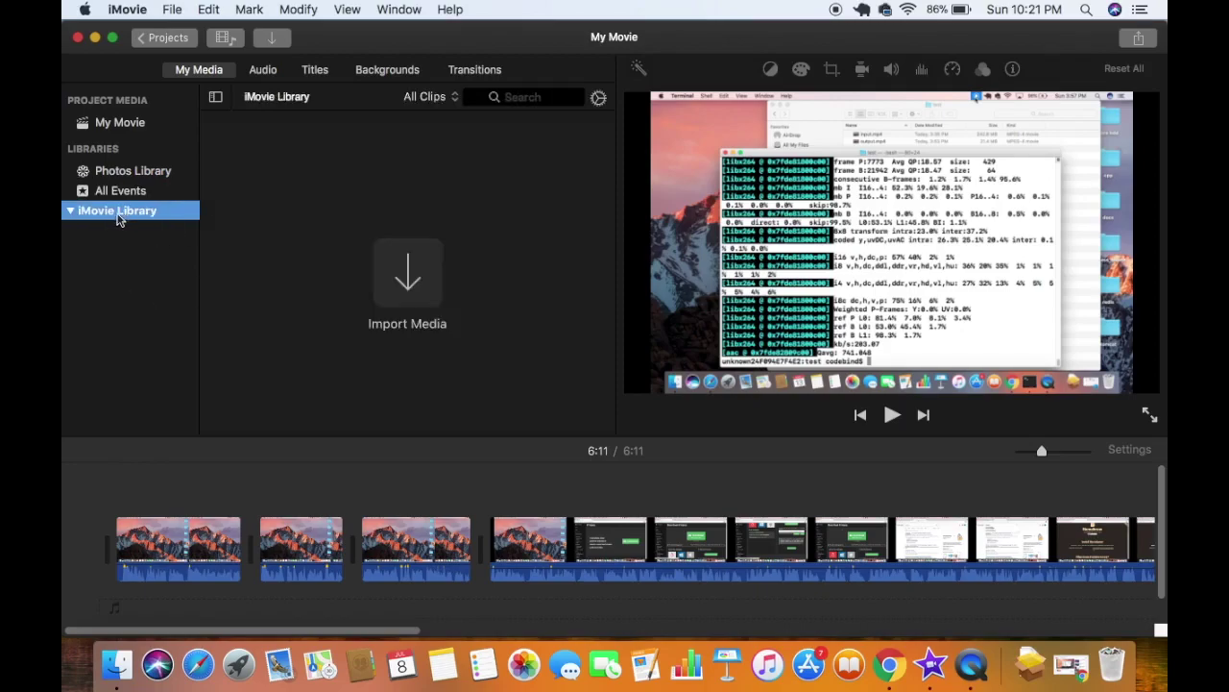
left_click(283, 218)
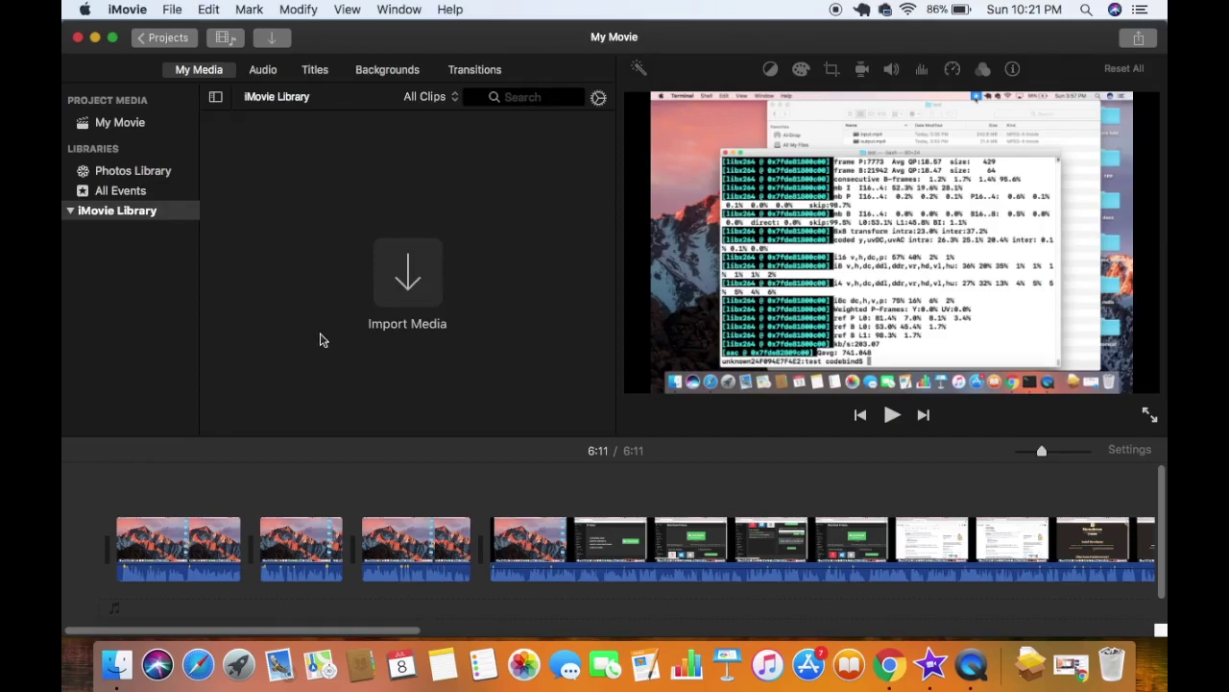
scroll(437, 519, "right", 3)
left_click(413, 543)
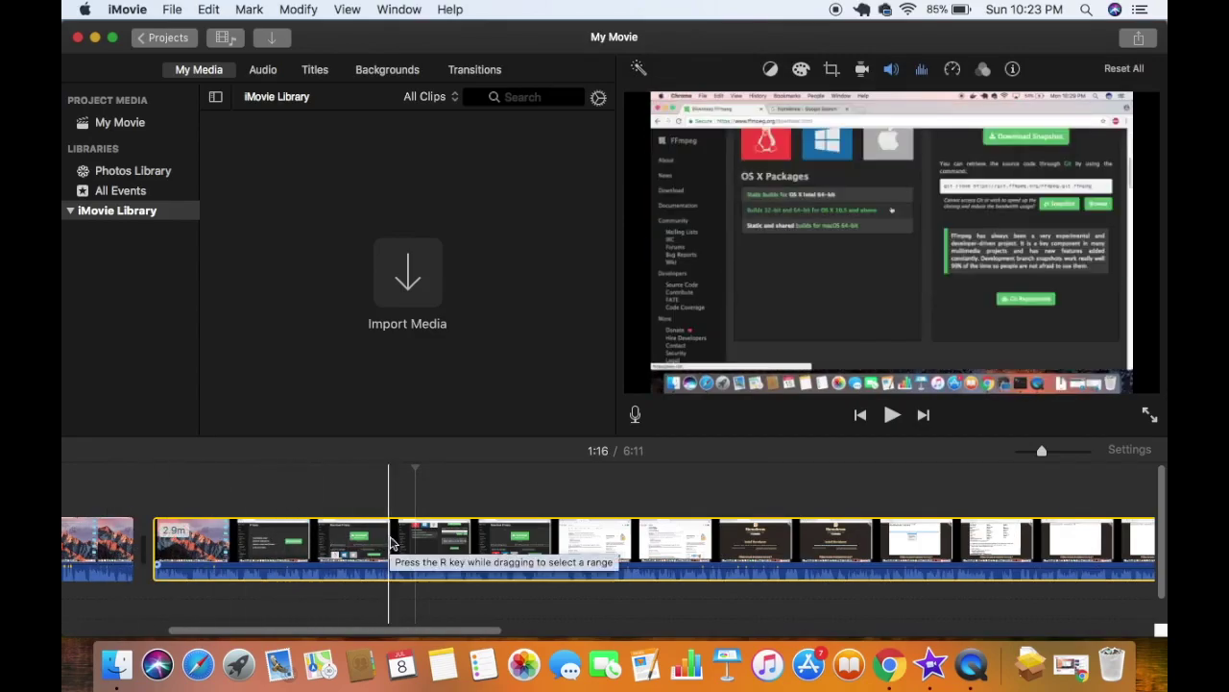
- Delete all My Movie timeline clips, confirming their removal from the library, leaving it at 0:00
key("super+a")
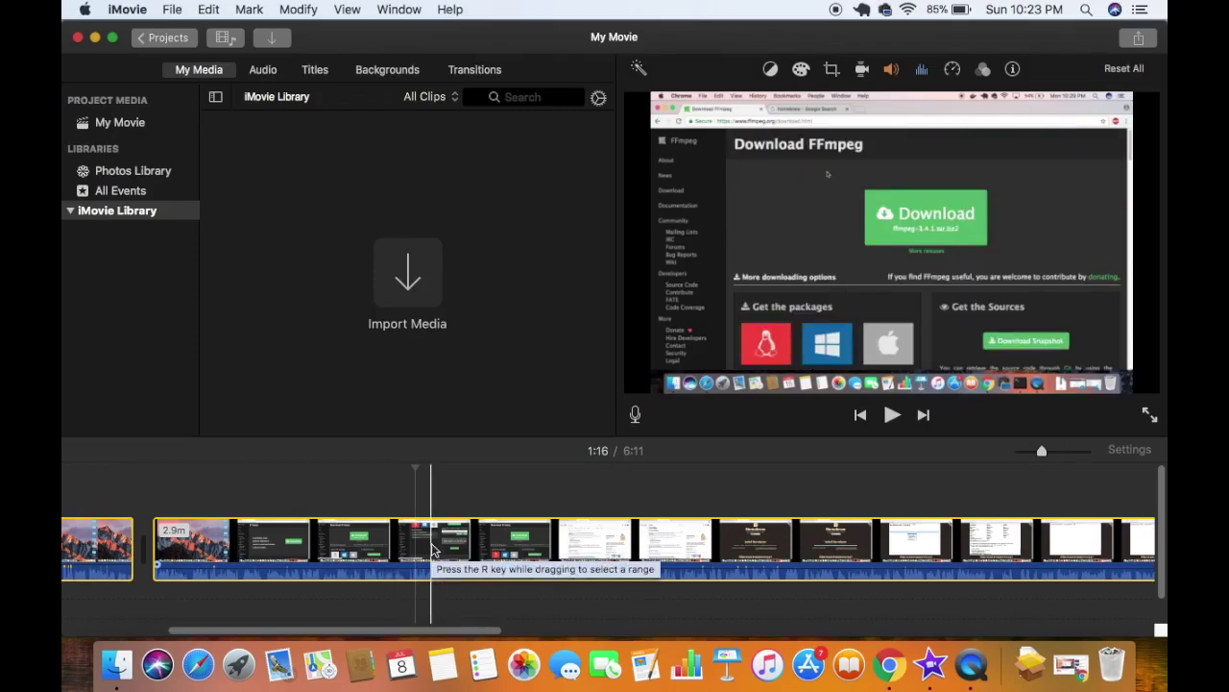
key("super+BackSpace")
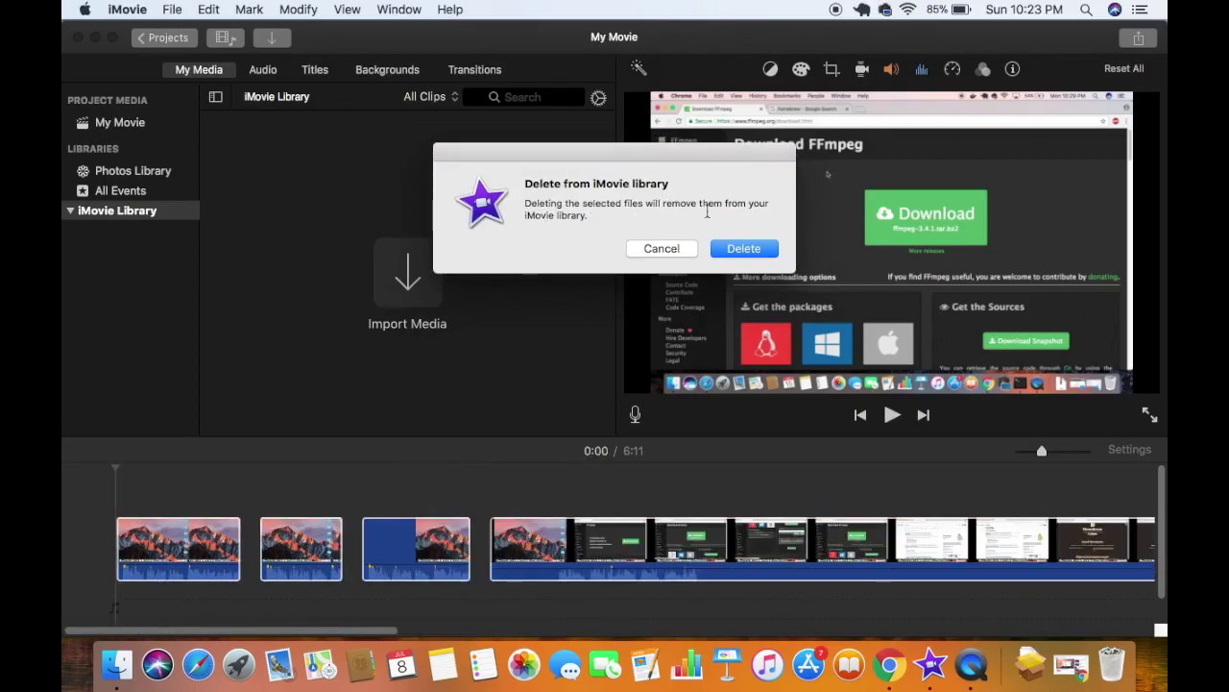
left_click(736, 252)
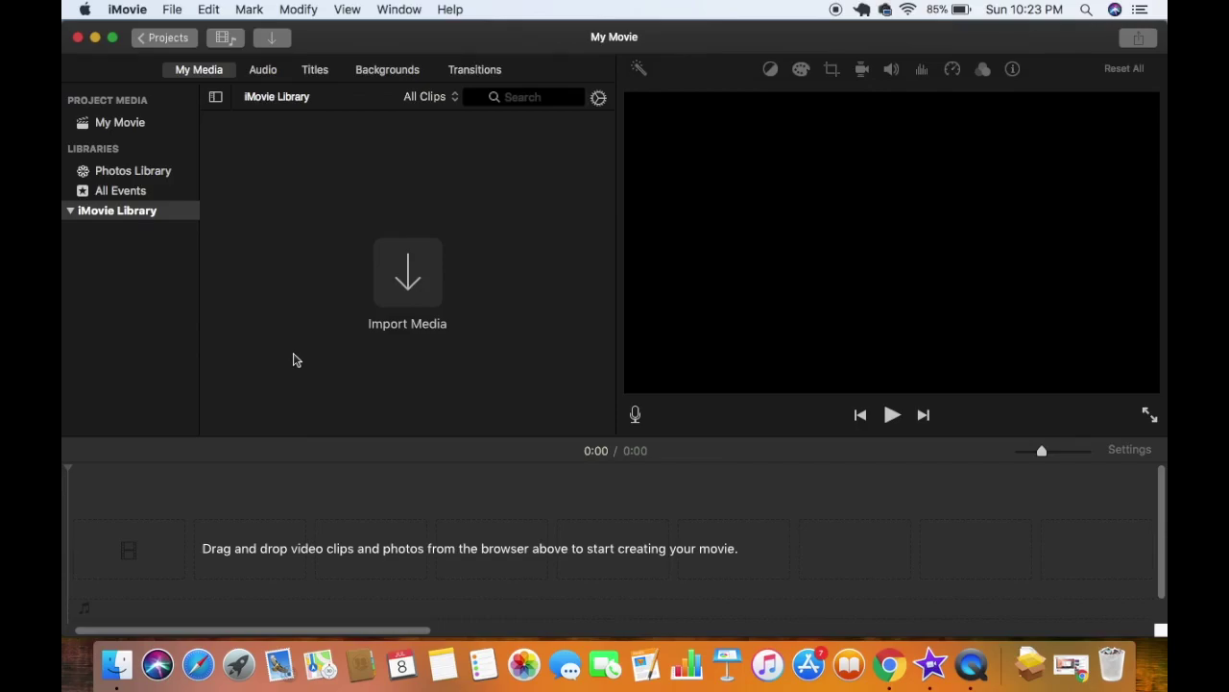
left_click(123, 667)
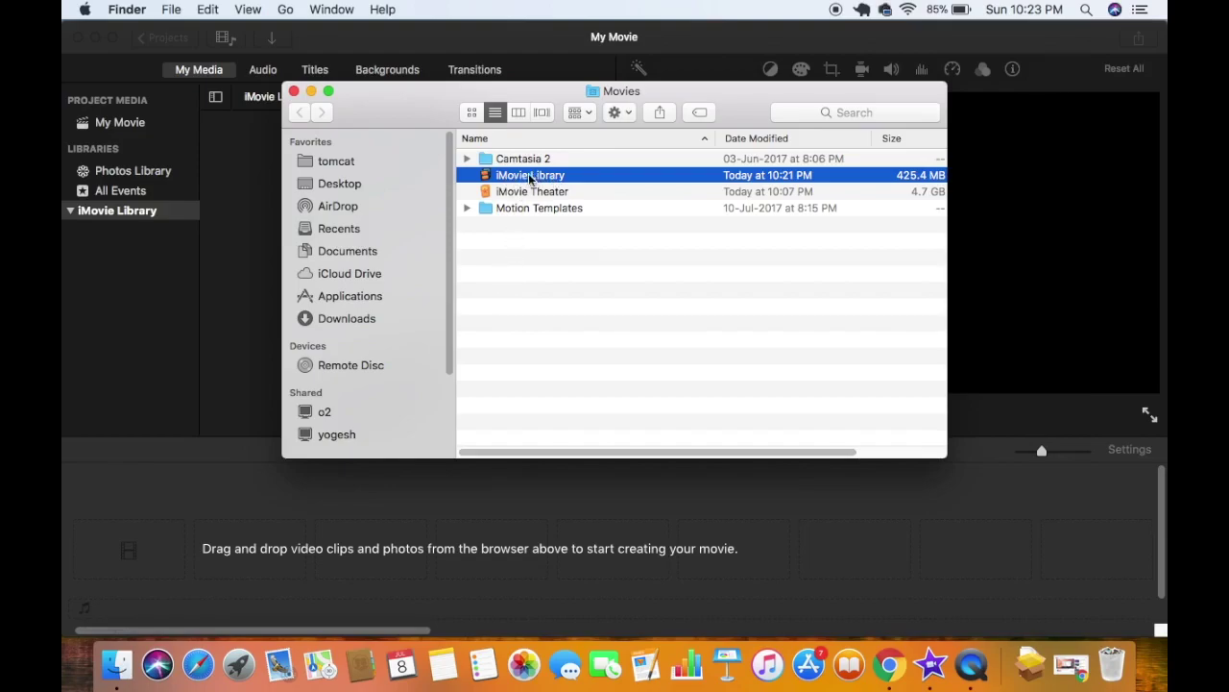
- Confirm iMovie Library now shows 430.7 MB in Get Info, close Info, minimize Movies window
right_click(534, 177)
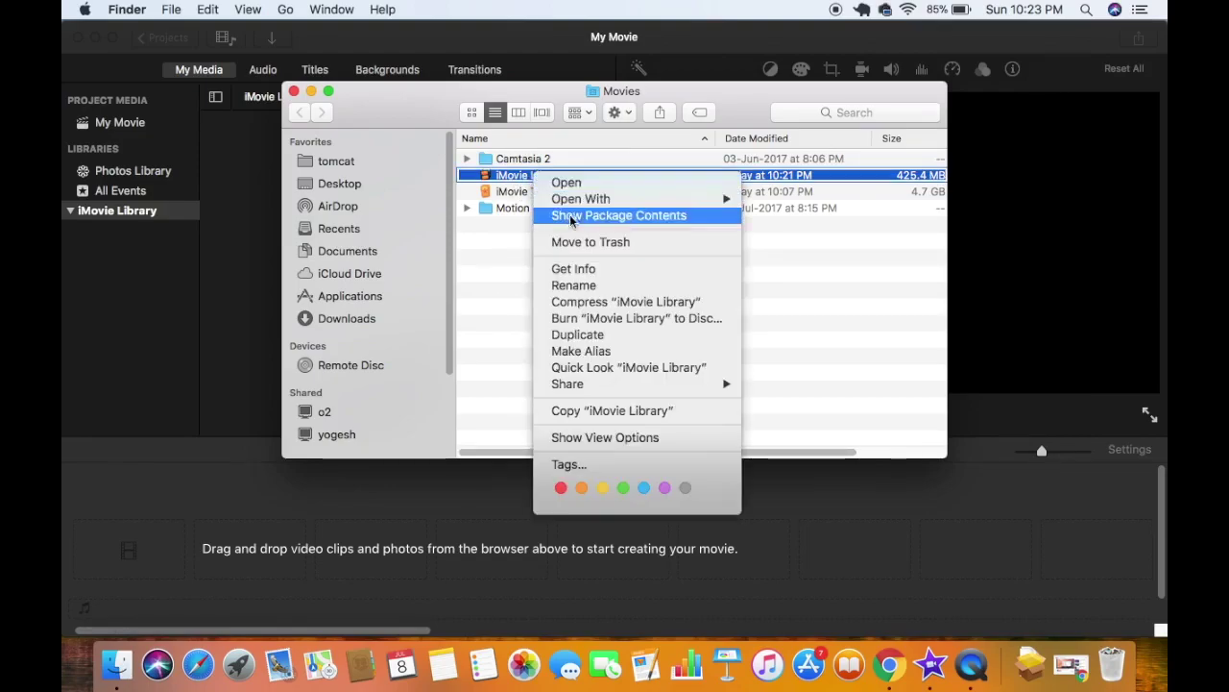
left_click(569, 273)
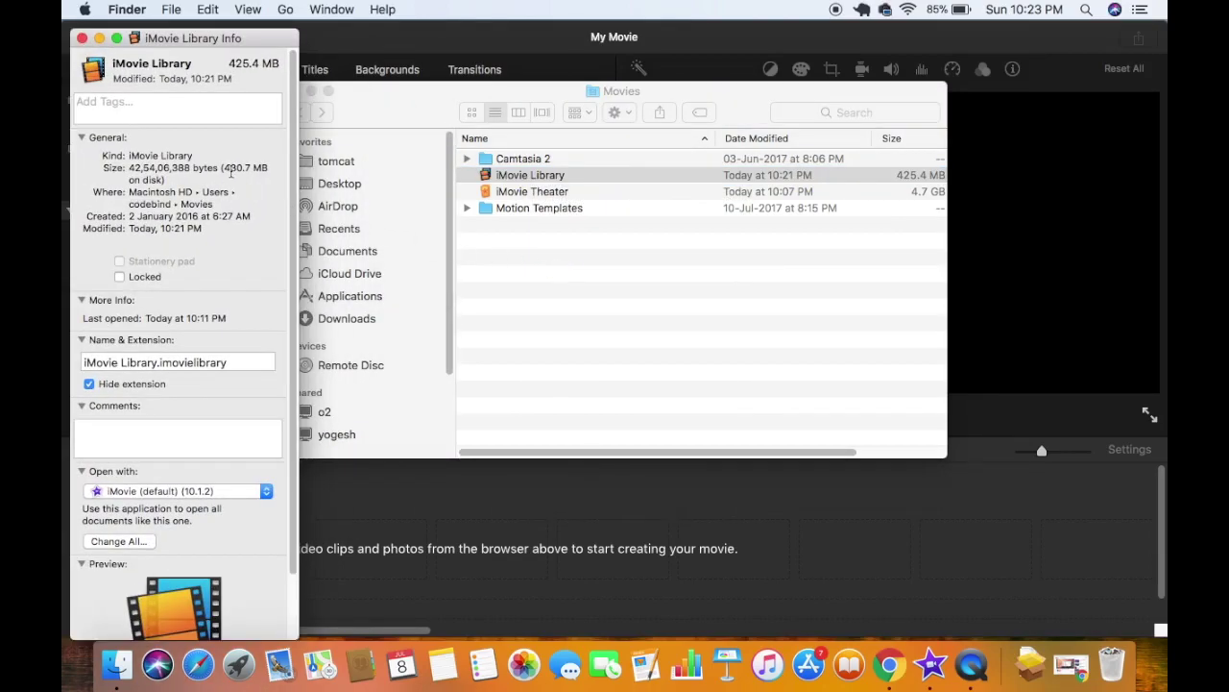
left_click_drag(229, 170, 248, 170)
left_click(228, 167)
left_click_drag(233, 168, 250, 175)
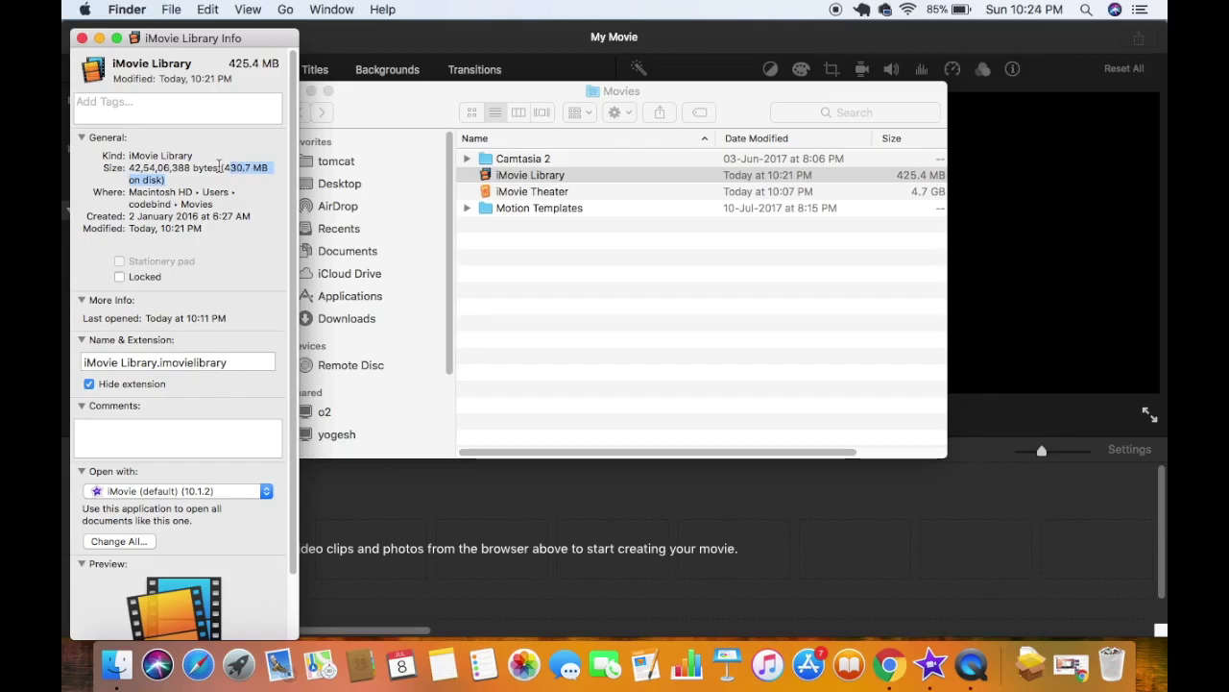
left_click(228, 168)
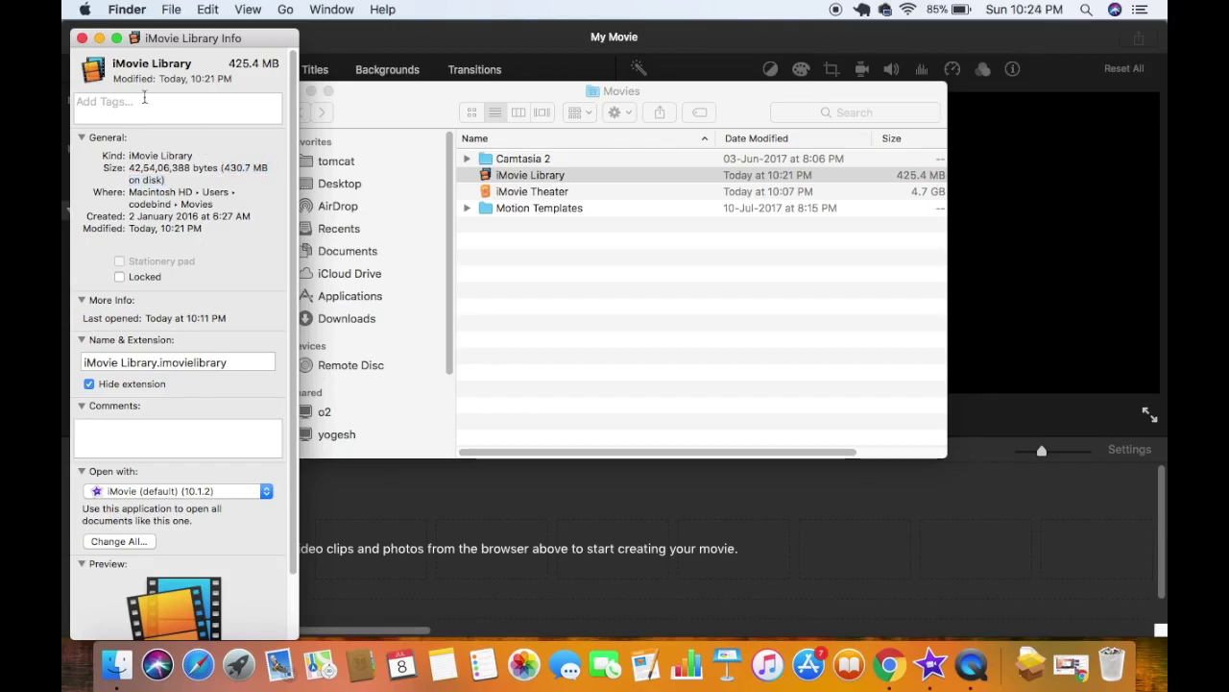
left_click(82, 38)
left_click(312, 91)
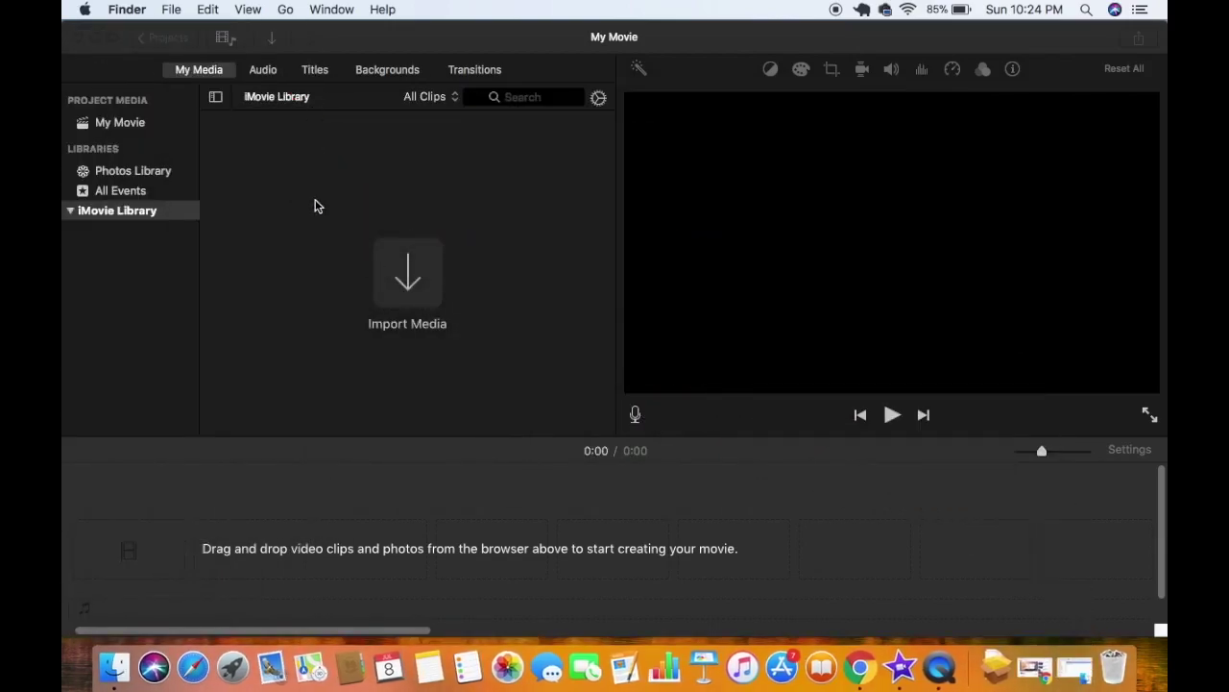
- Bring iMovie back to the front with its empty library and 0:00 timeline
left_click(164, 257)
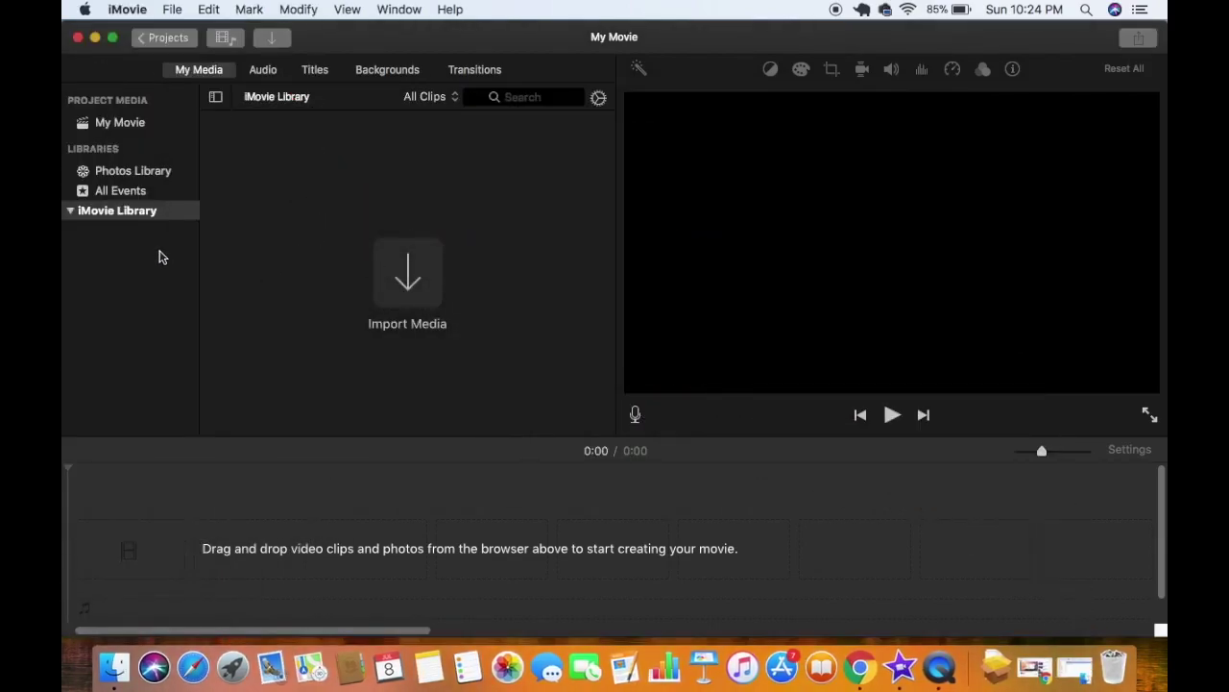